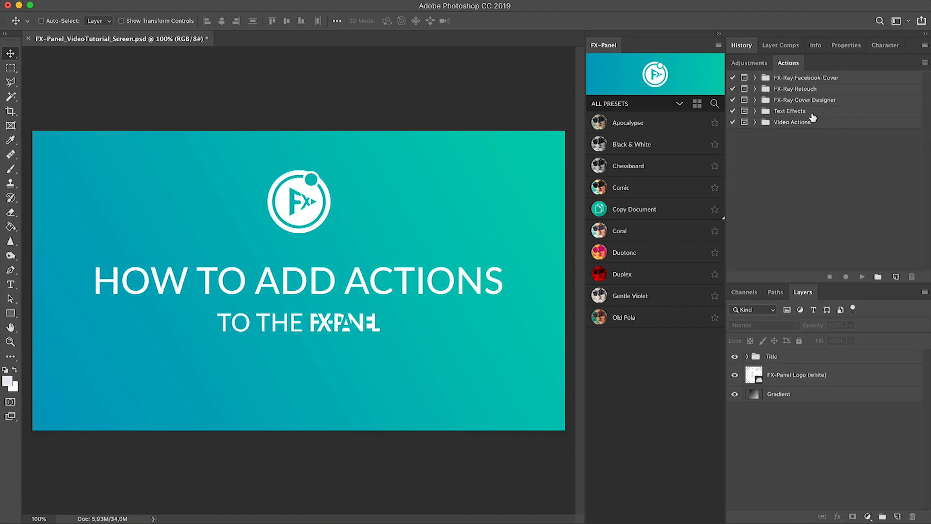
- Play the Create New Template action from the FX-Ray Facebook-Cover set and close the generated template document without saving
{"action": "left_click_drag", "start_coordinate": [814, 284], "coordinate": [813, 166]}
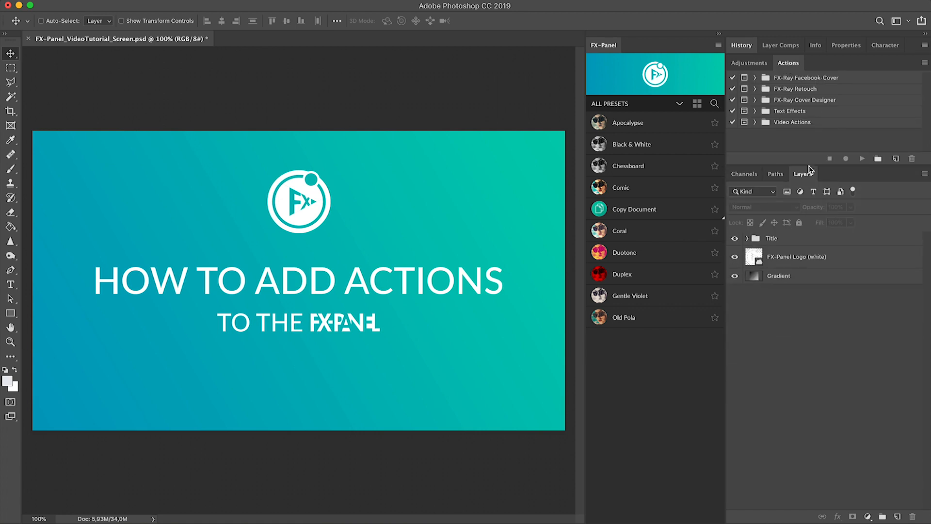
{"action": "left_click", "coordinate": [820, 79]}
{"action": "left_click", "coordinate": [755, 78]}
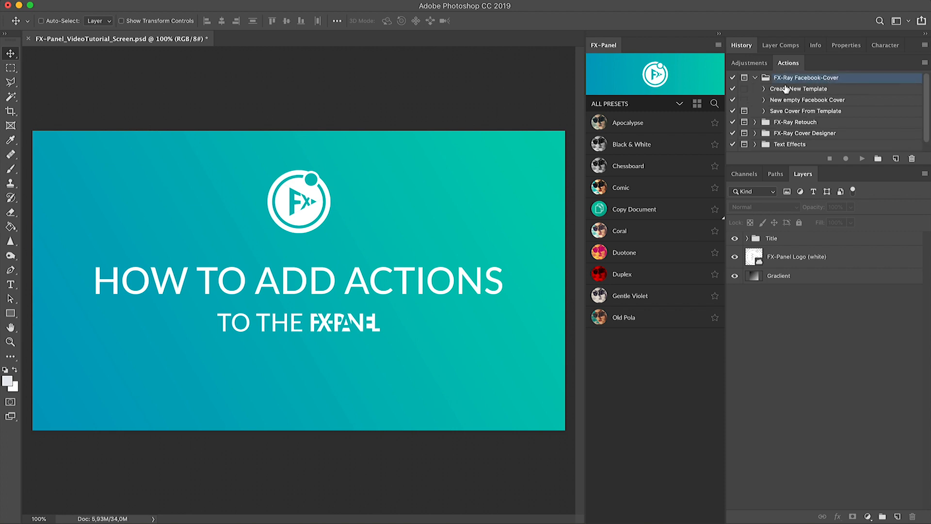
{"action": "left_click", "coordinate": [786, 89]}
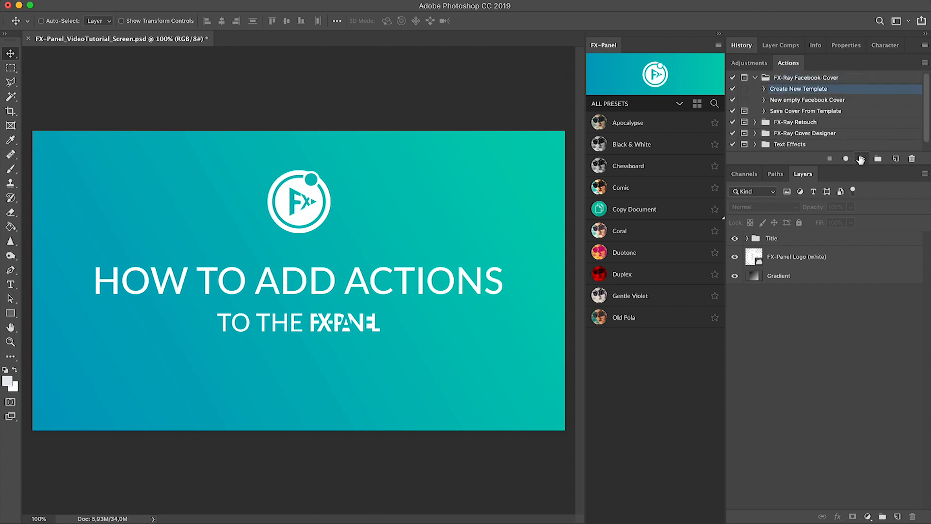
{"action": "left_click", "coordinate": [862, 158]}
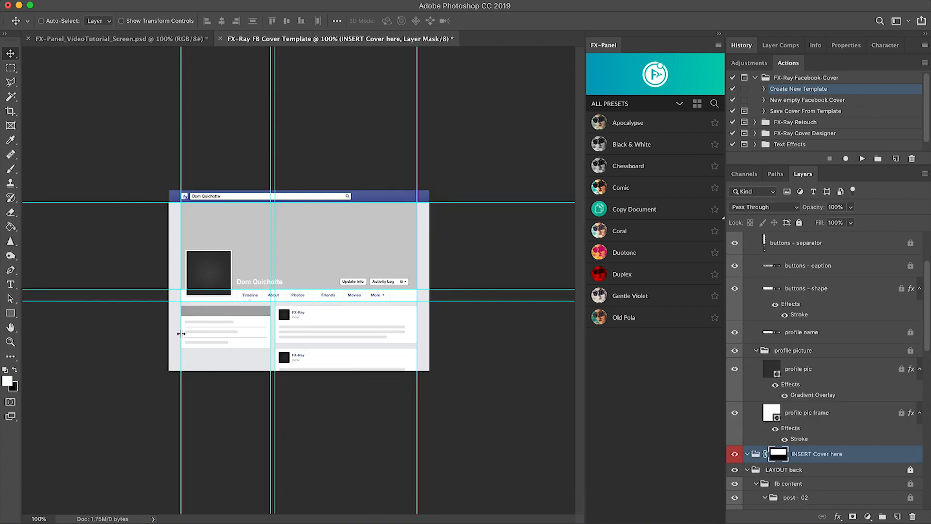
{"action": "left_click", "coordinate": [221, 39]}
{"action": "left_click", "coordinate": [442, 191]}
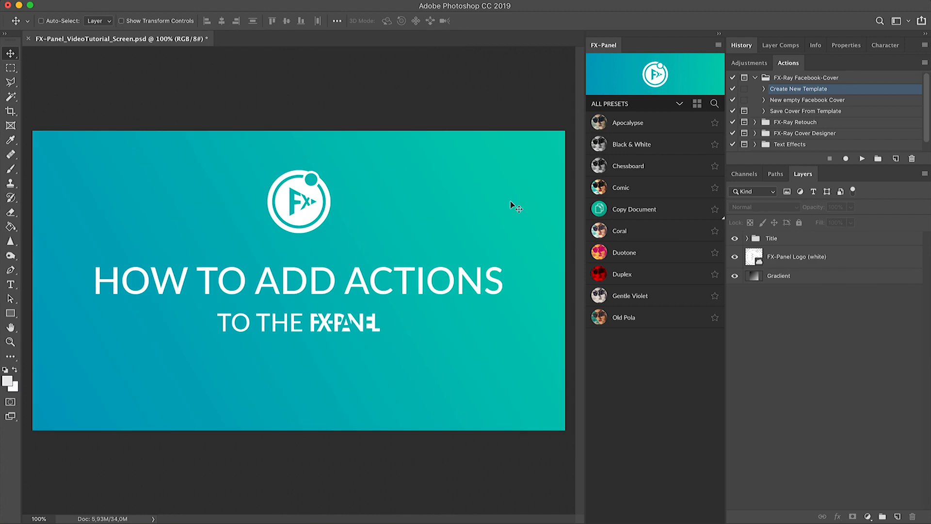
- Add a new action preset in the FX-Panel's preset management
{"action": "left_click", "coordinate": [656, 80]}
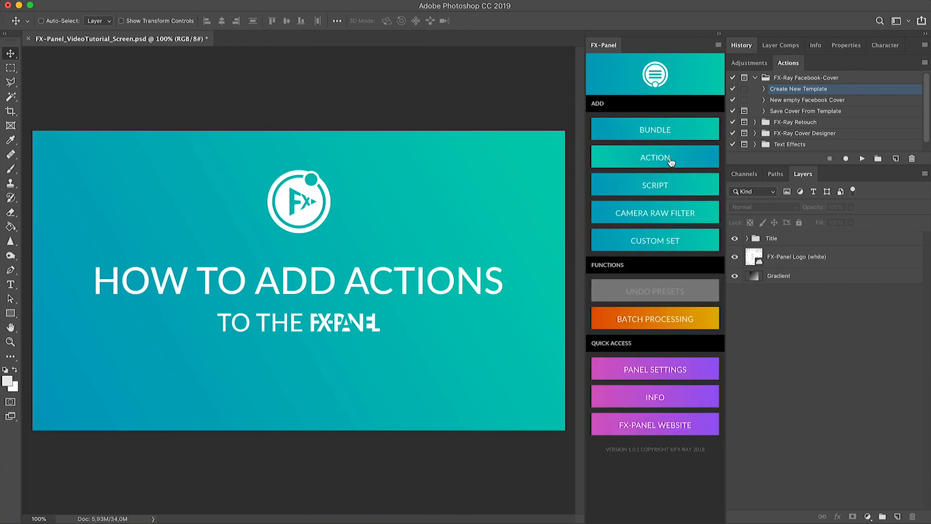
{"action": "left_click", "coordinate": [717, 46]}
{"action": "left_click", "coordinate": [737, 63]}
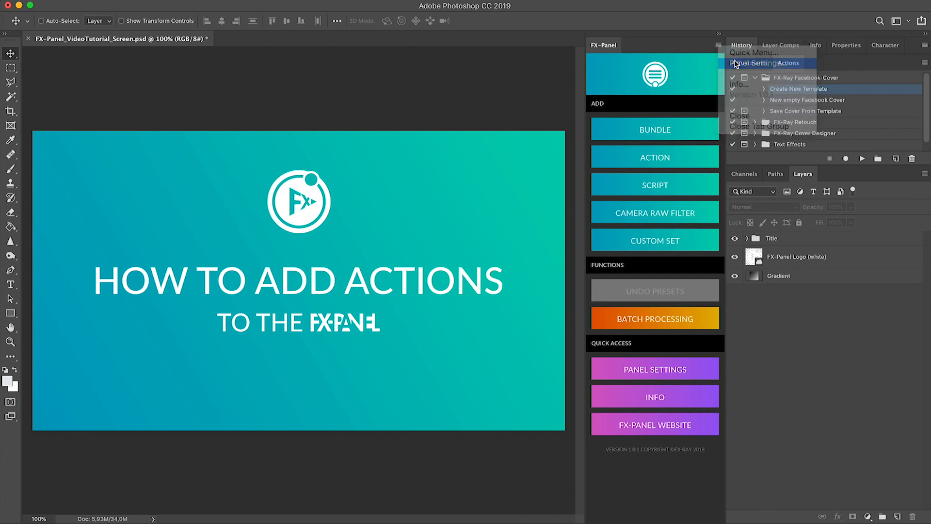
{"action": "left_click", "coordinate": [621, 84]}
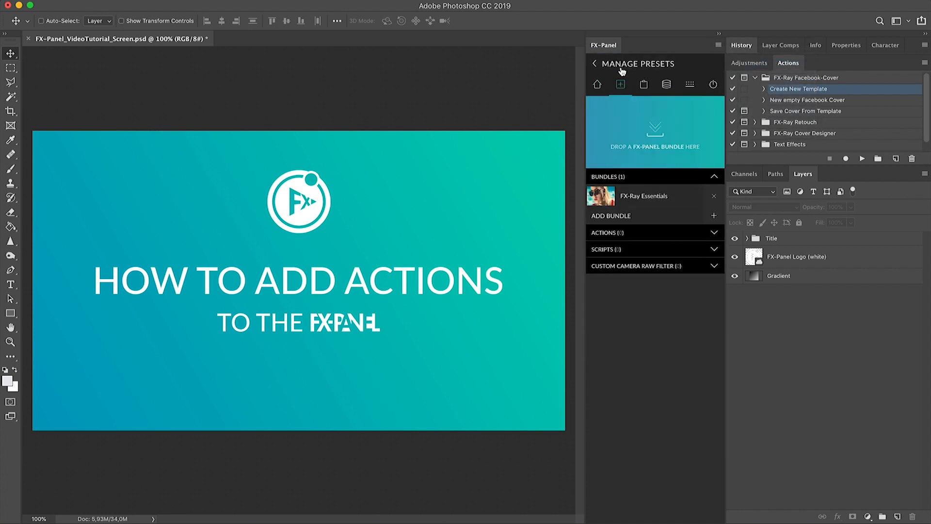
{"action": "left_click", "coordinate": [614, 234]}
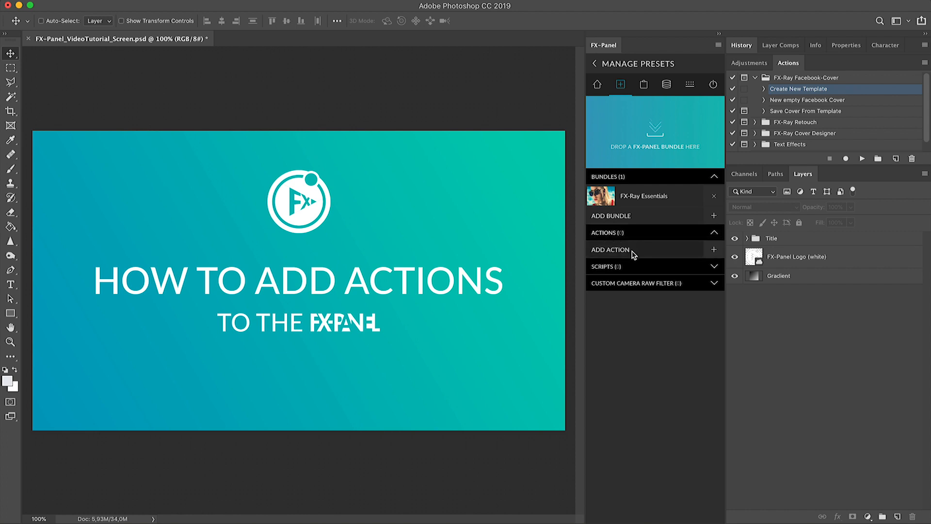
{"action": "left_click", "coordinate": [712, 251]}
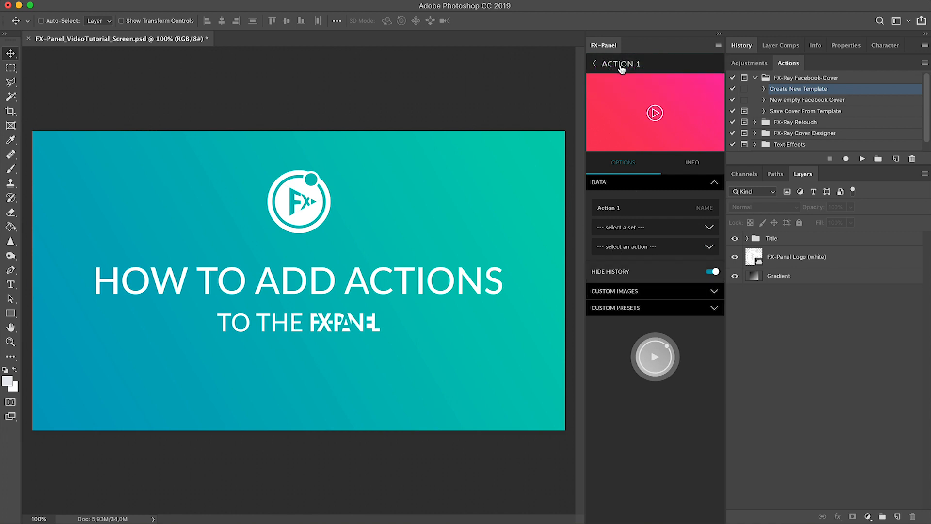
- Link the Action 1 preset to the FX-Ray Facebook-Cover set and its Create New Template action
{"action": "left_click", "coordinate": [621, 67]}
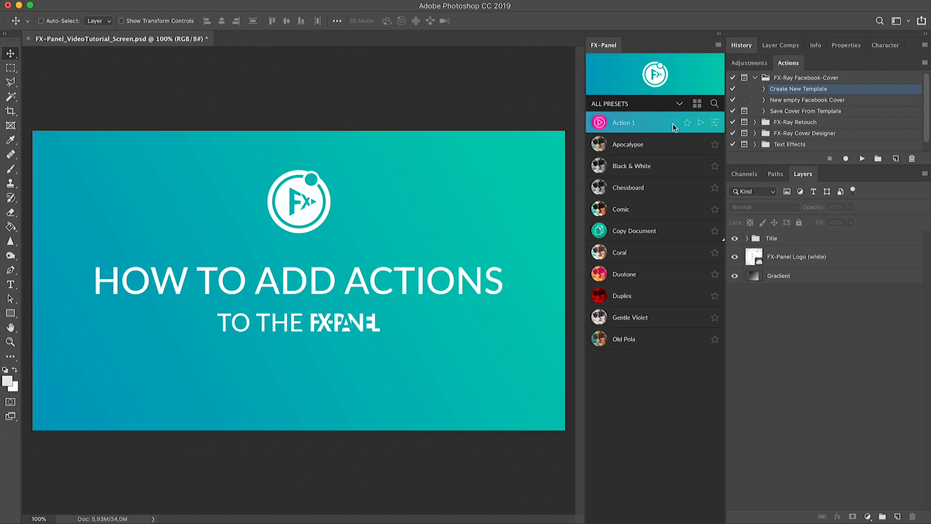
{"action": "left_click", "coordinate": [700, 124]}
{"action": "left_click", "coordinate": [716, 124]}
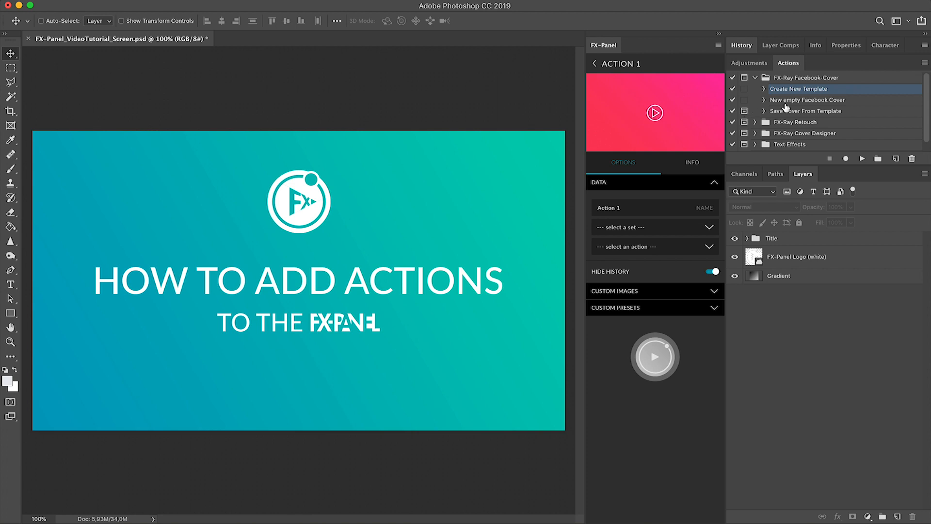
{"action": "left_click", "coordinate": [649, 228]}
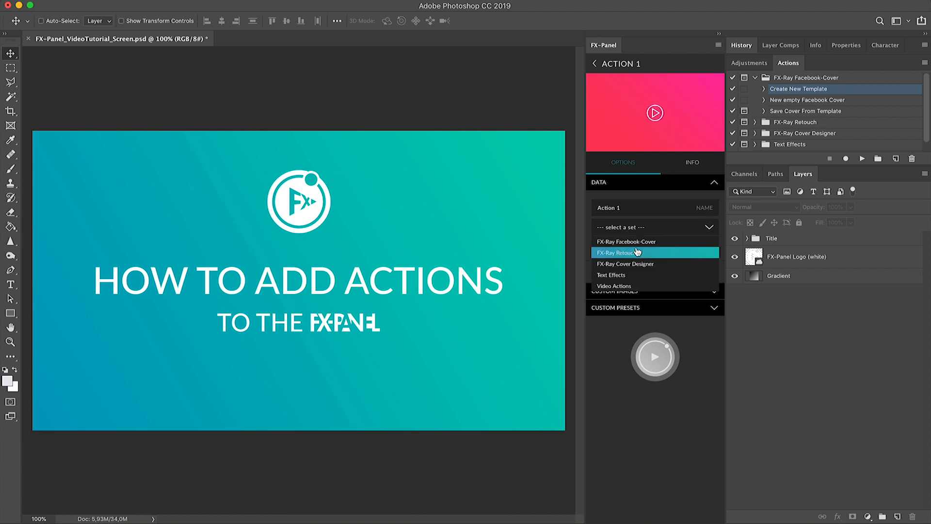
{"action": "left_click", "coordinate": [663, 247]}
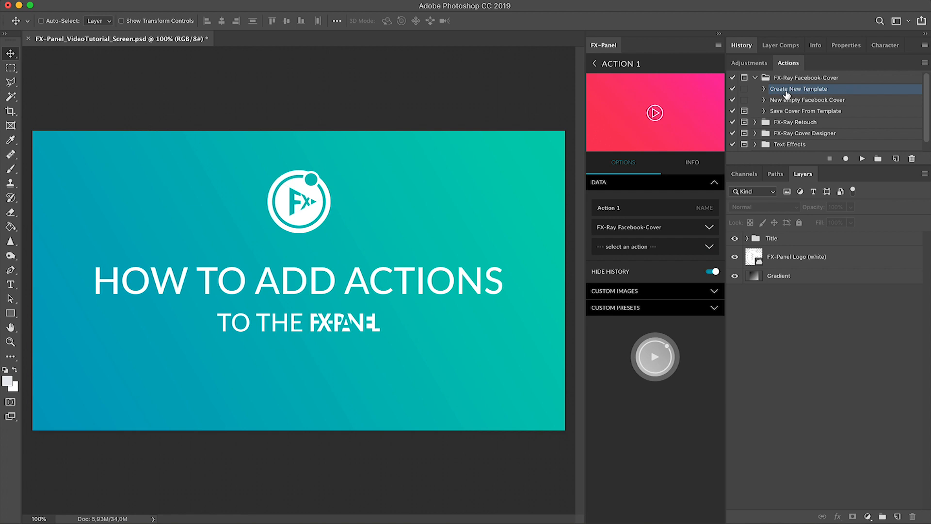
{"action": "left_click", "coordinate": [669, 247]}
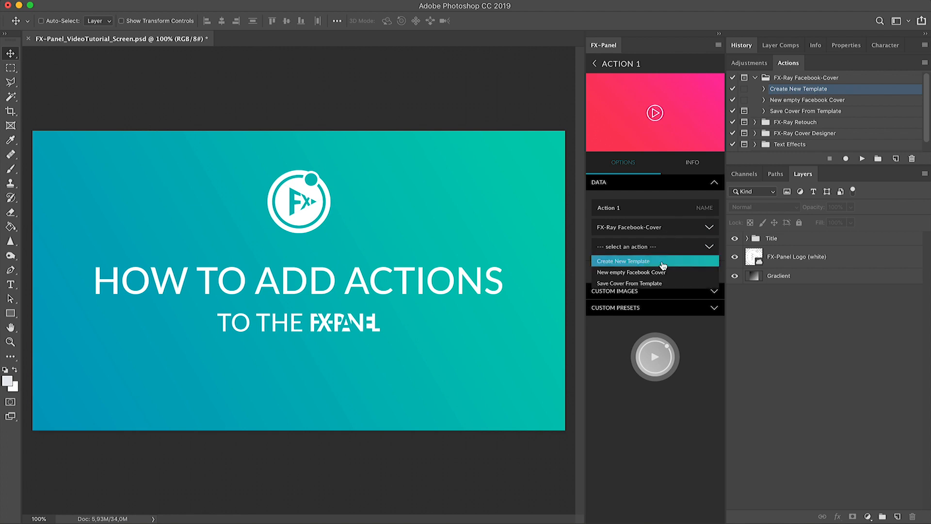
{"action": "left_click", "coordinate": [662, 262]}
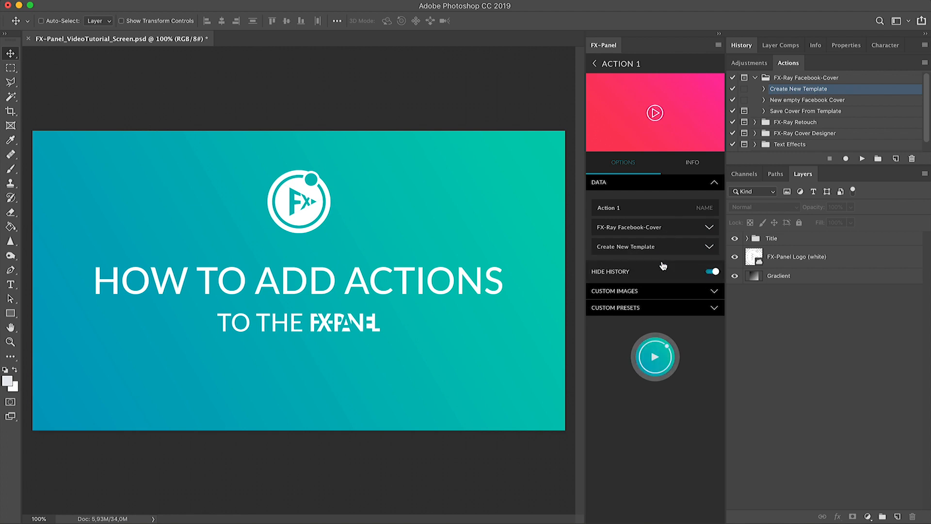
- Test-run the Action 1 preset from the preset list and close the generated template document without saving
{"action": "left_click", "coordinate": [631, 67]}
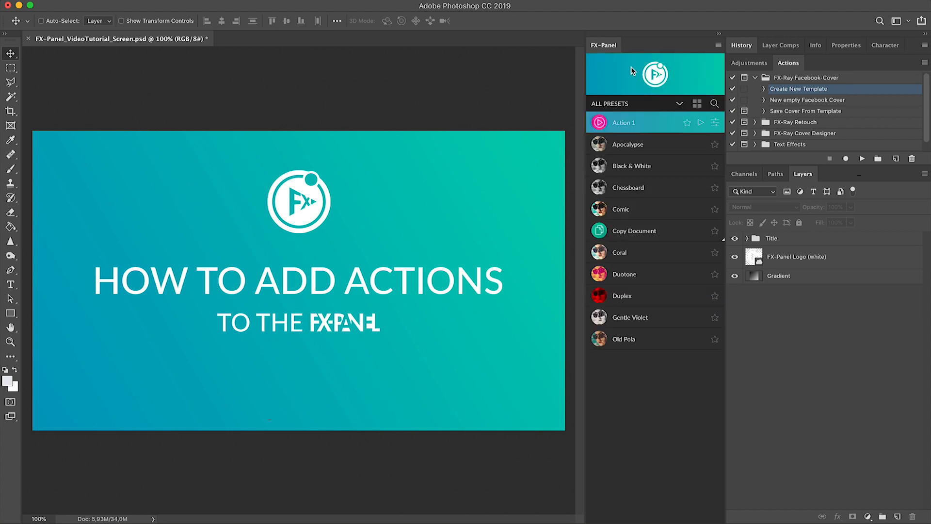
{"action": "left_click", "coordinate": [701, 123]}
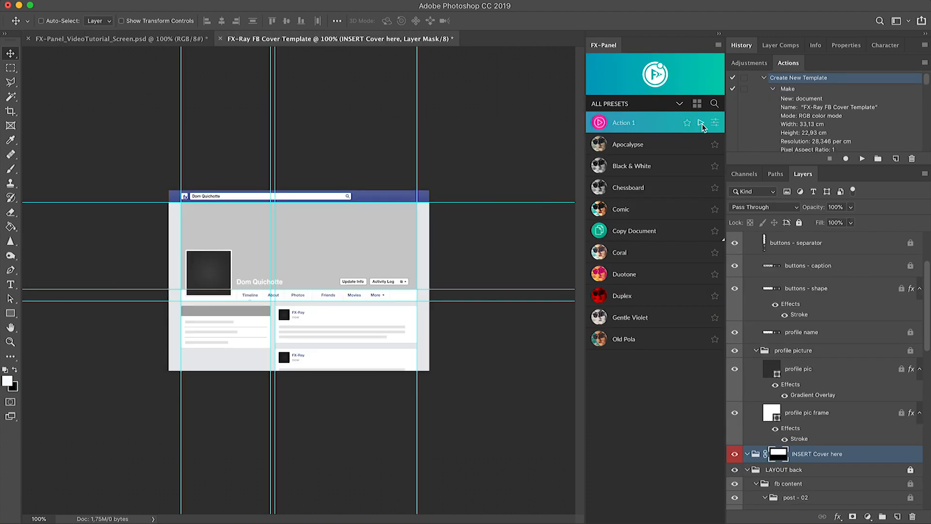
{"action": "left_click", "coordinate": [221, 39]}
{"action": "left_click", "coordinate": [425, 189]}
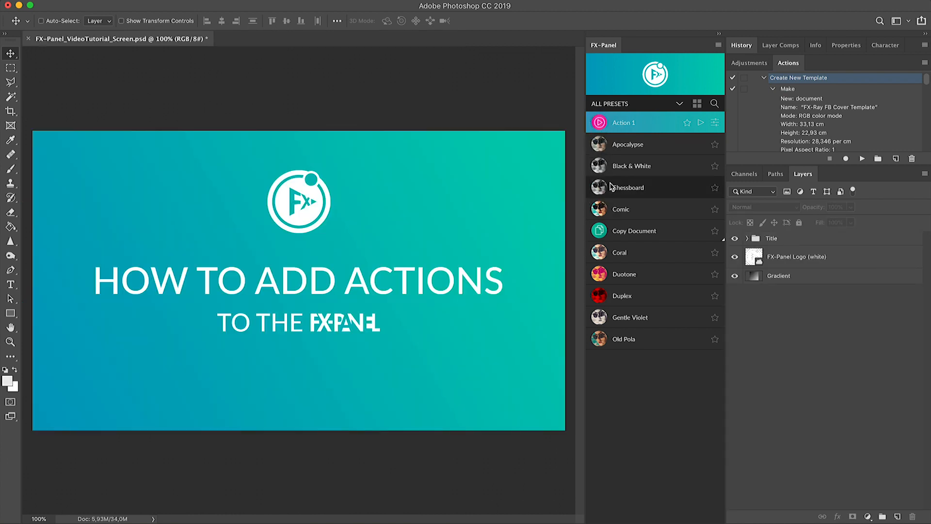
- Rename the Action 1 preset to "Facebook Cover" in its options
{"action": "left_click", "coordinate": [715, 123]}
{"action": "left_click", "coordinate": [634, 209]}
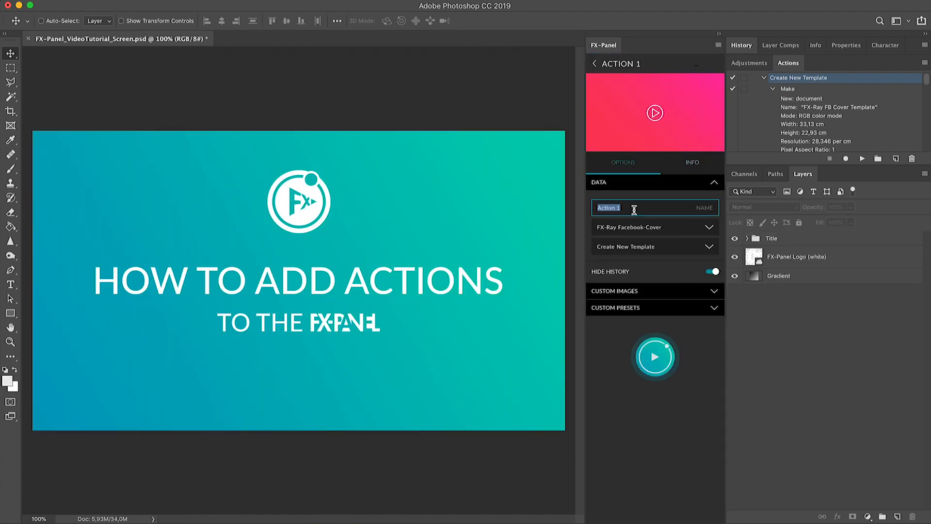
{"action": "type", "text": "Facebook Cover"}
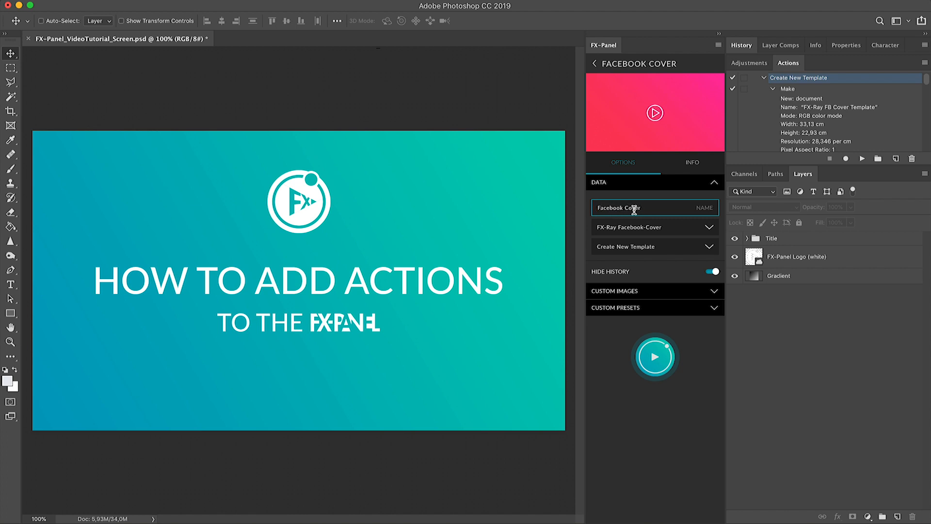
{"action": "left_click", "coordinate": [712, 379]}
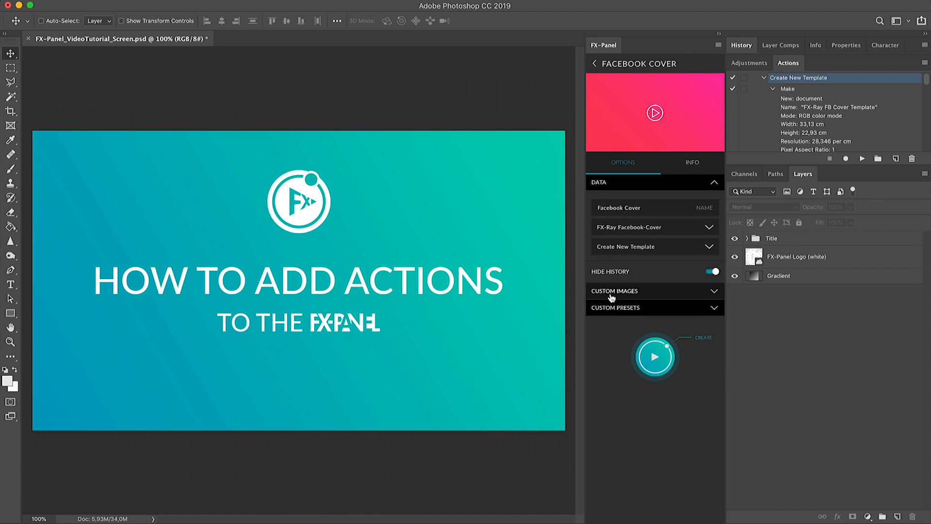
- Create the custom images document for the Facebook Cover preset and paste the copied picture into the Banner Image layer
{"action": "left_click", "coordinate": [660, 293]}
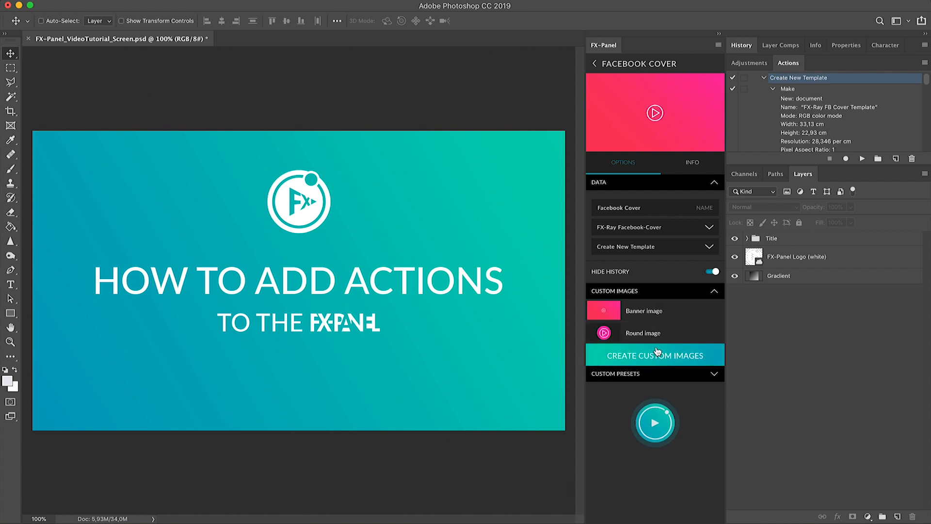
{"action": "left_click", "coordinate": [664, 357]}
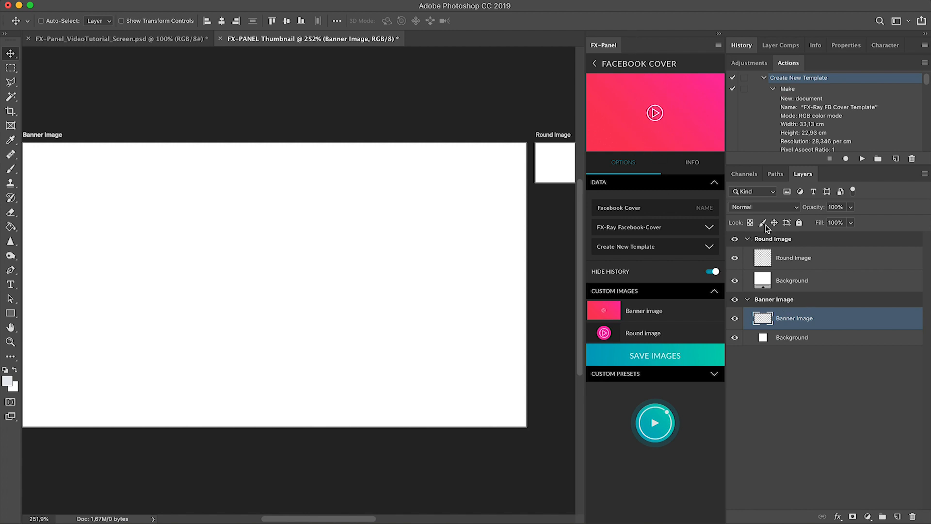
{"action": "key", "text": "super+minus"}
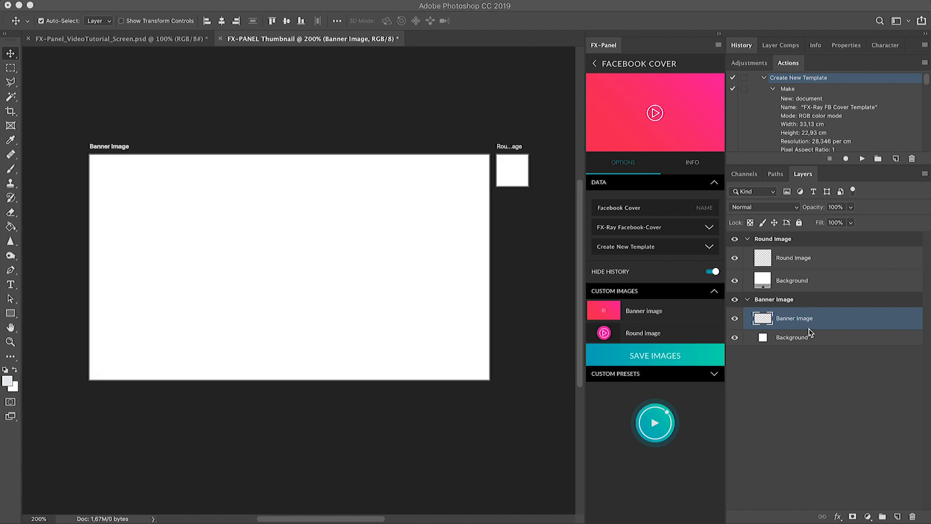
{"action": "left_click", "coordinate": [792, 319]}
{"action": "key", "text": "super+v"}
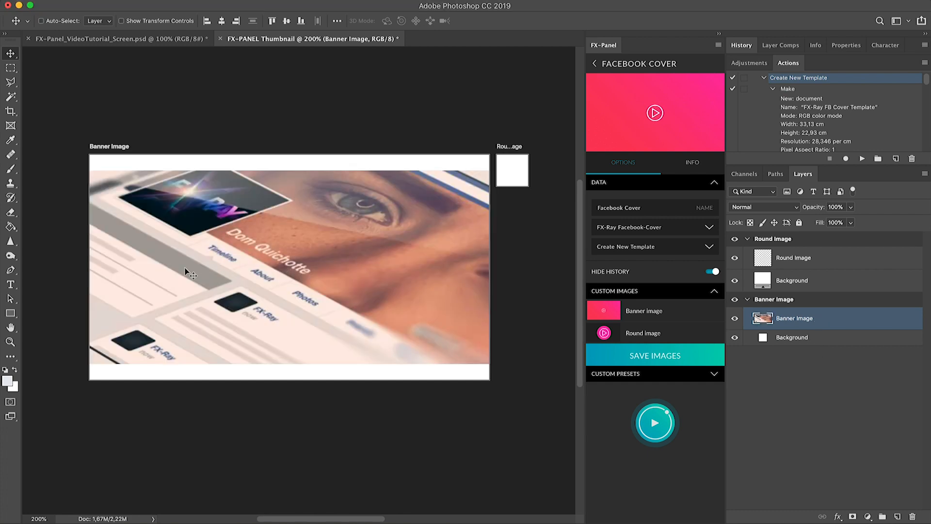
- Enlarge and reposition the pasted picture so it fills the whole Banner Image artboard
{"action": "key", "text": "super+t"}
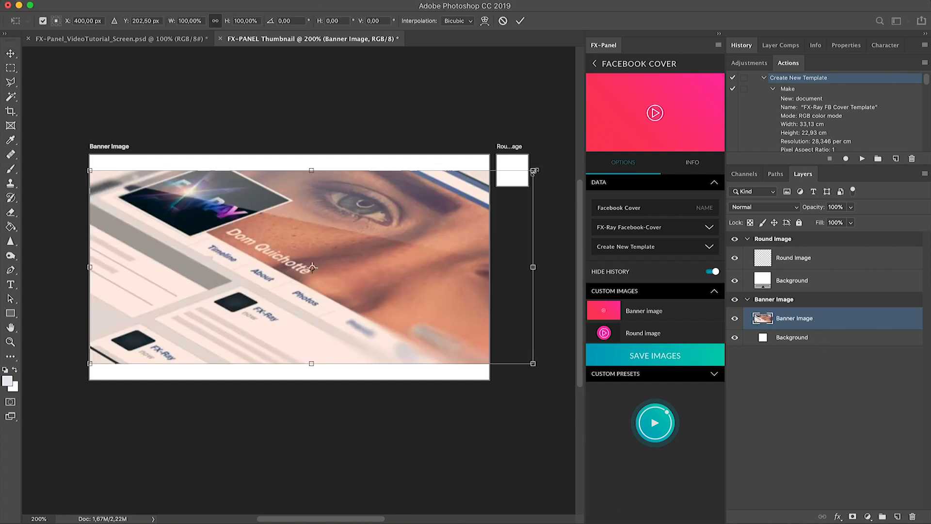
{"action": "left_click_drag", "start_coordinate": [535, 172], "coordinate": [638, 141]}
{"action": "left_click_drag", "start_coordinate": [375, 232], "coordinate": [391, 279]}
{"action": "left_click_drag", "start_coordinate": [391, 279], "coordinate": [495, 284]}
{"action": "left_click_drag", "start_coordinate": [420, 283], "coordinate": [386, 285]}
{"action": "key", "text": "Return"}
- Duplicate the Banner Image layer into the Round Image artboard and scale the copy down to fit it
{"action": "left_click_drag", "start_coordinate": [800, 320], "coordinate": [824, 277]}
{"action": "key", "text": "super+t"}
{"action": "left_click_drag", "start_coordinate": [426, 214], "coordinate": [195, 187]}
{"action": "left_click_drag", "start_coordinate": [189, 141], "coordinate": [215, 162]}
{"action": "key", "text": "Return"}
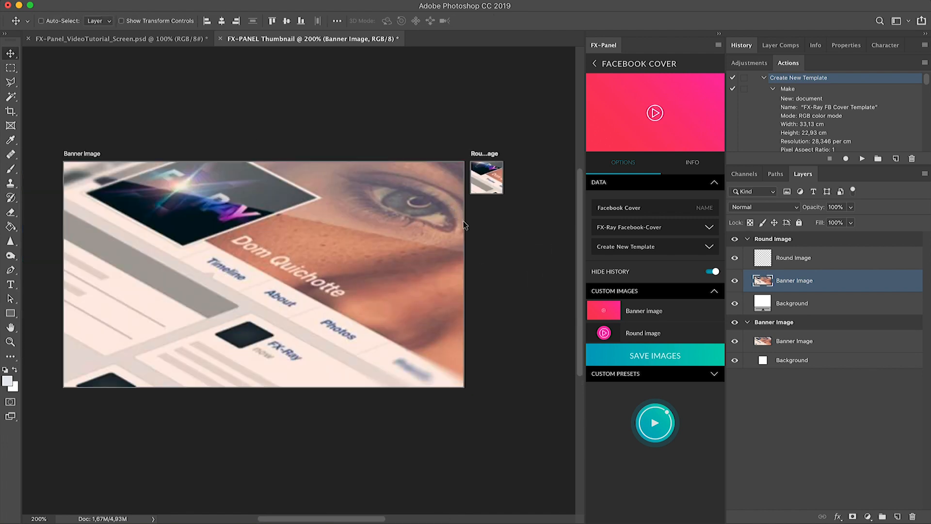
- Save the custom images to the Facebook Cover preset and display the preset list as a thumbnail grid
{"action": "left_click", "coordinate": [665, 356]}
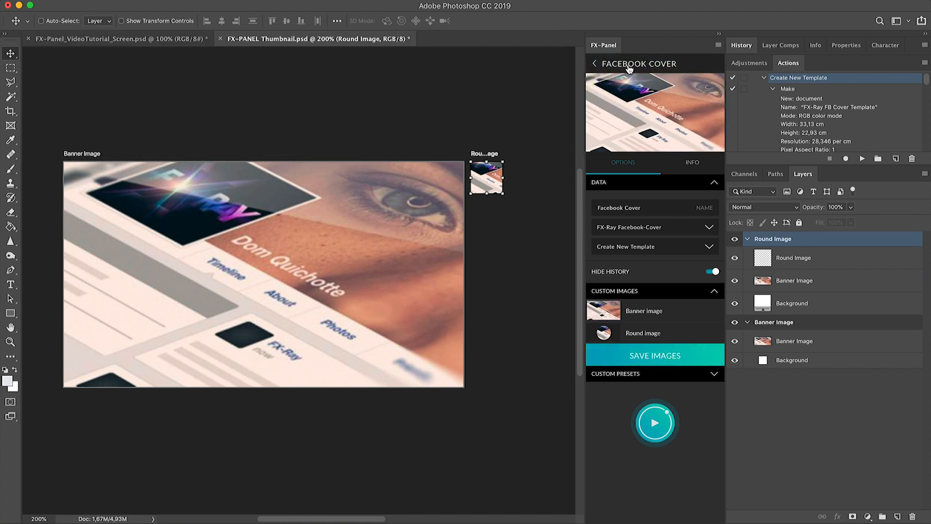
{"action": "left_click", "coordinate": [628, 65]}
{"action": "mouse_move", "coordinate": [618, 299]}
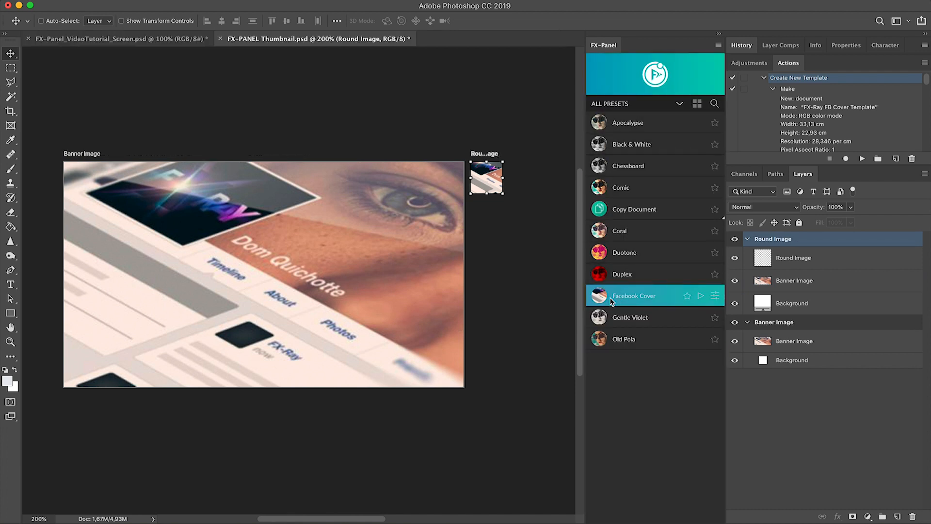
{"action": "left_click", "coordinate": [697, 103]}
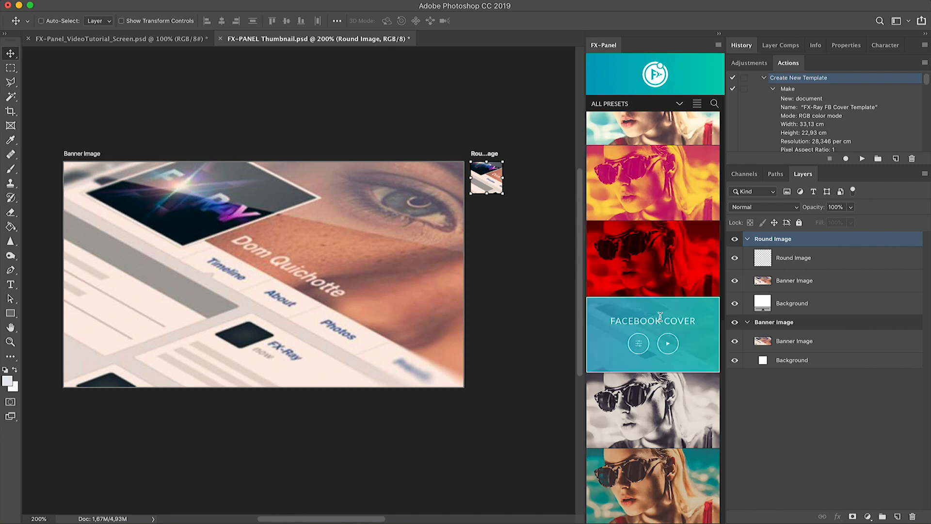
- Open the Facebook Cover preset's options and reset its banner and round images to the default artwork
{"action": "left_click", "coordinate": [639, 344]}
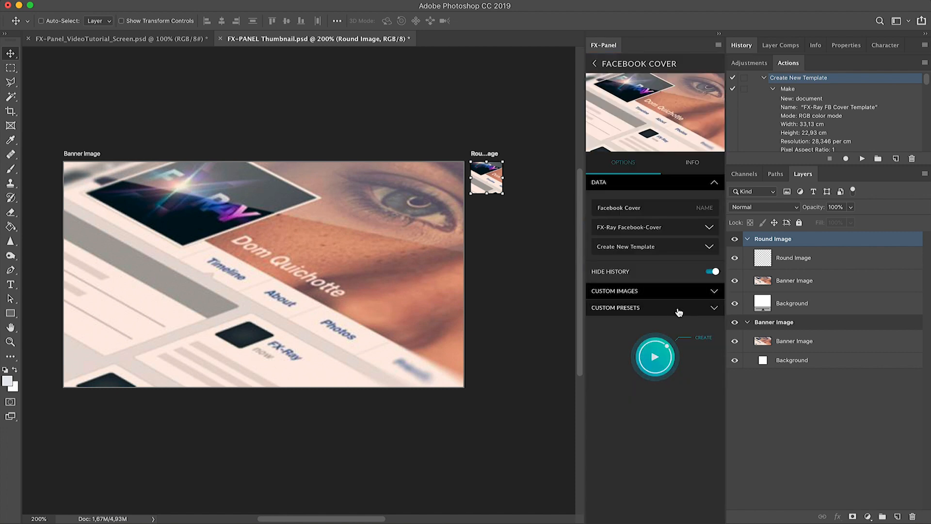
{"action": "left_click", "coordinate": [666, 297]}
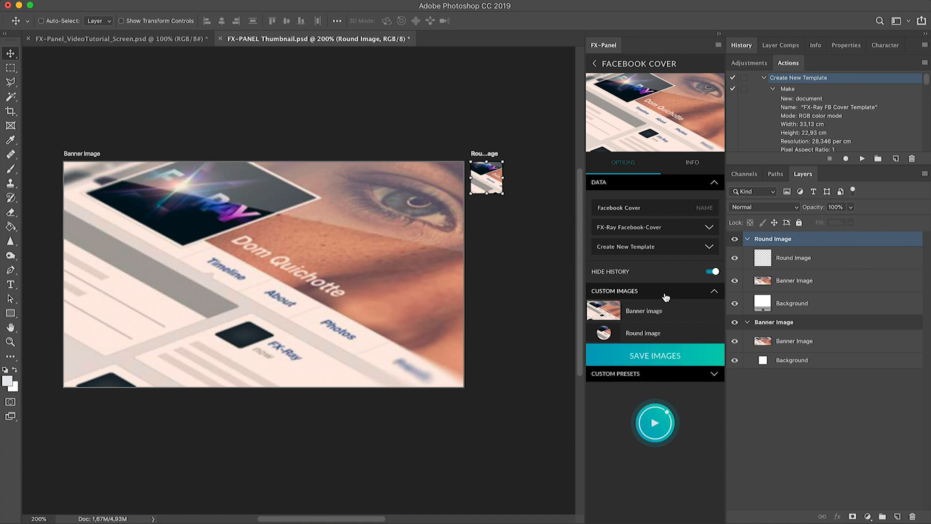
{"action": "left_click", "coordinate": [672, 359]}
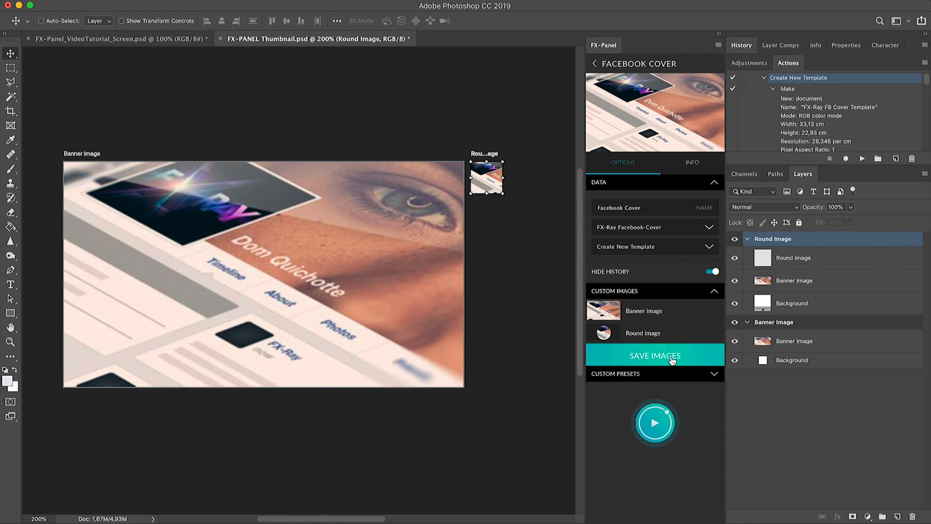
{"action": "left_click", "coordinate": [672, 359]}
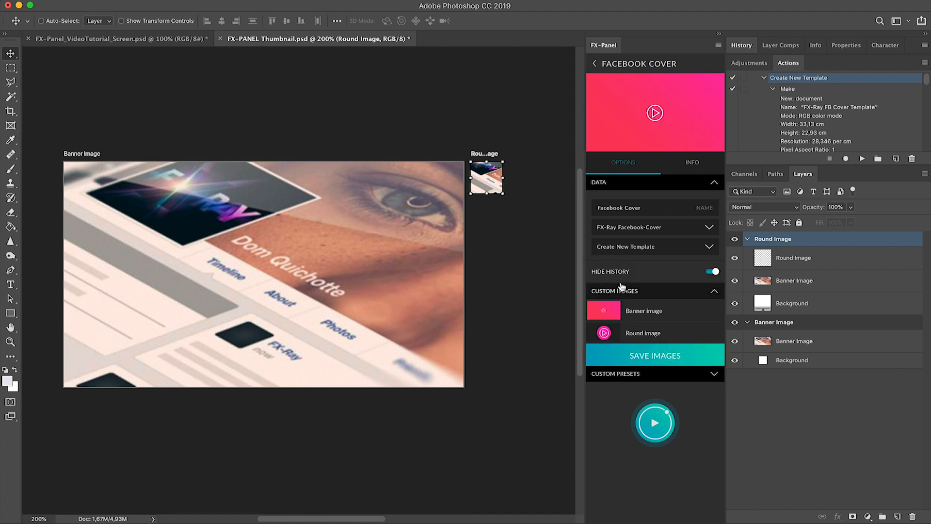
- Delete the Facebook Cover preset and close the FX-PANEL Thumbnail.psd document
{"action": "left_click", "coordinate": [693, 164]}
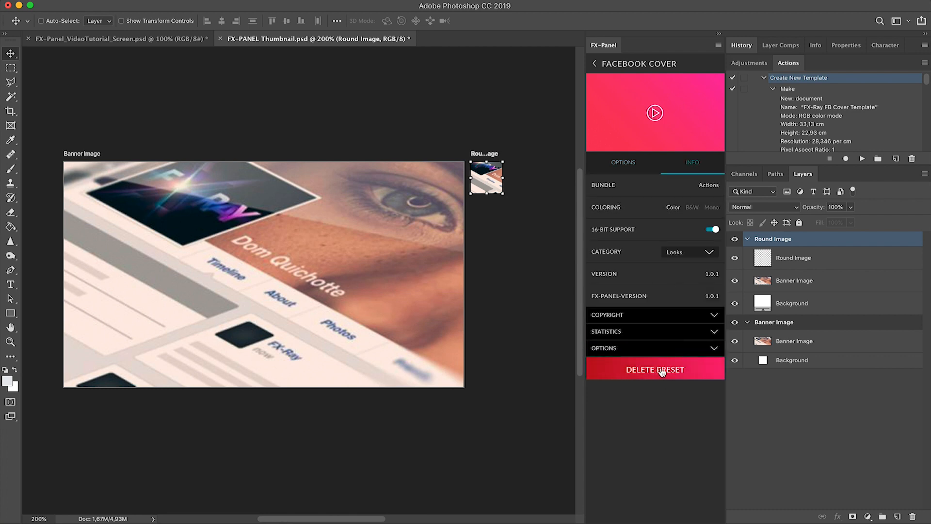
{"action": "left_click", "coordinate": [677, 372]}
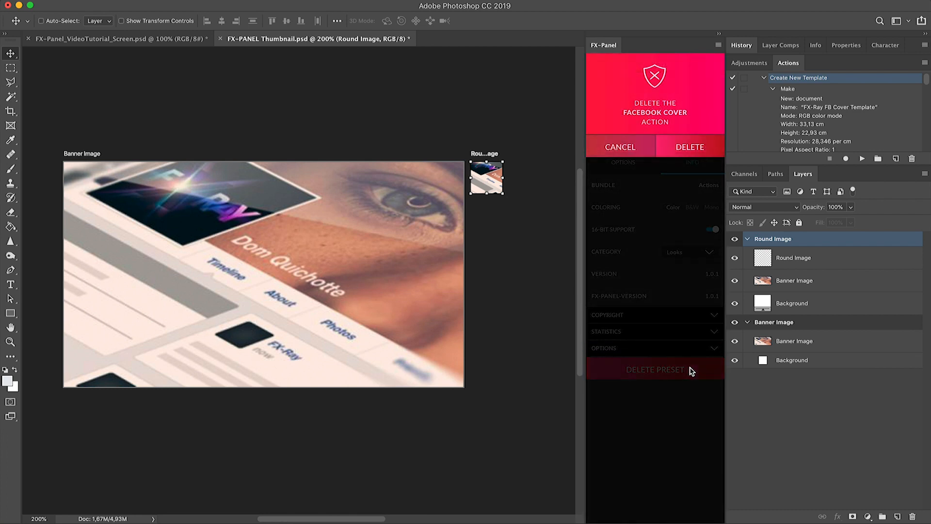
{"action": "left_click", "coordinate": [688, 146]}
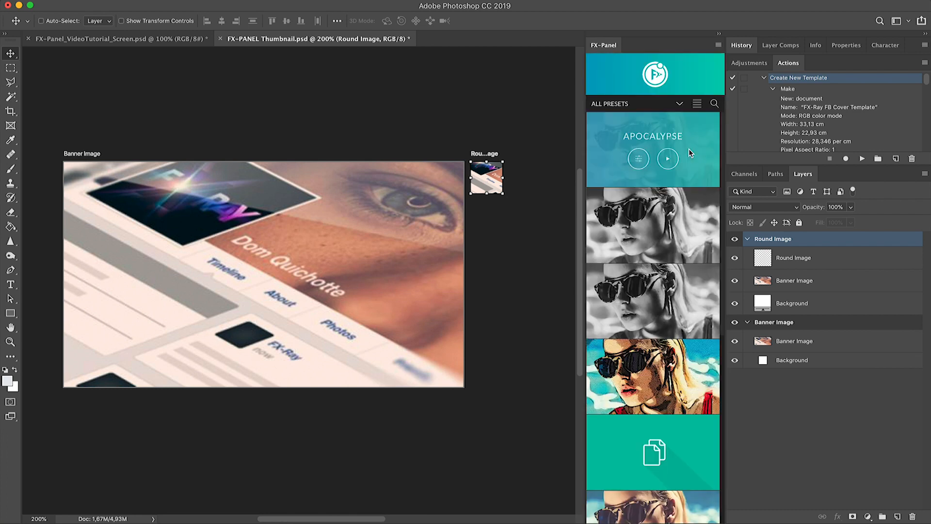
{"action": "left_click", "coordinate": [220, 39]}
{"action": "left_click", "coordinate": [423, 189]}
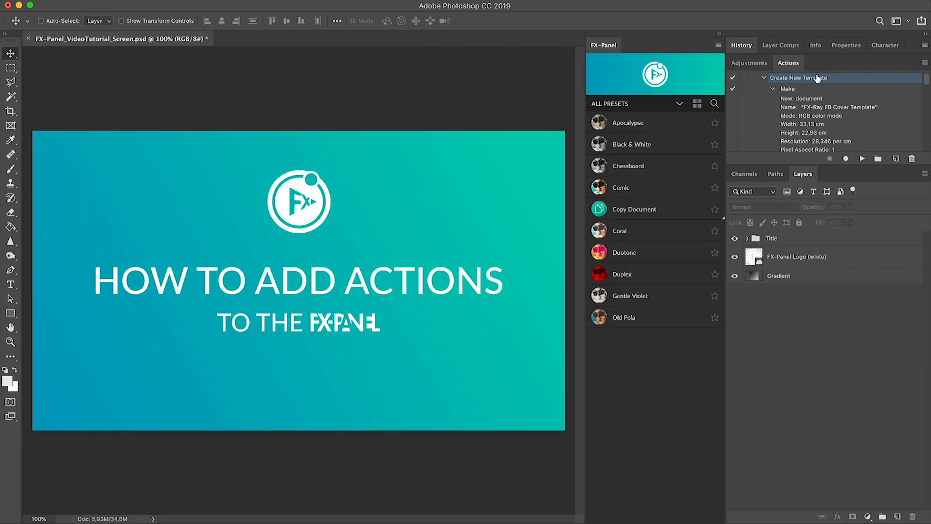
- Add a new action preset to the FX-Panel and expand the FX-Ray Retouch action set to review its actions
{"action": "left_click", "coordinate": [654, 84]}
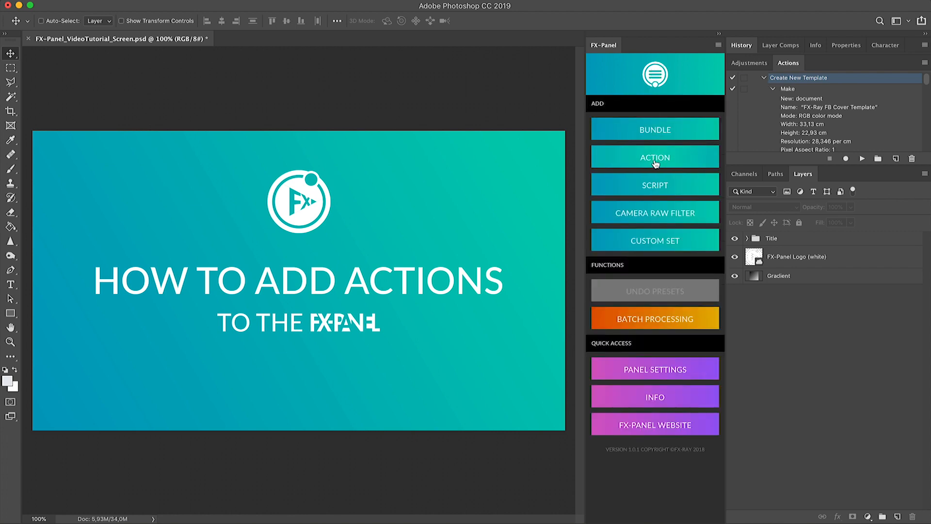
{"action": "left_click", "coordinate": [663, 159]}
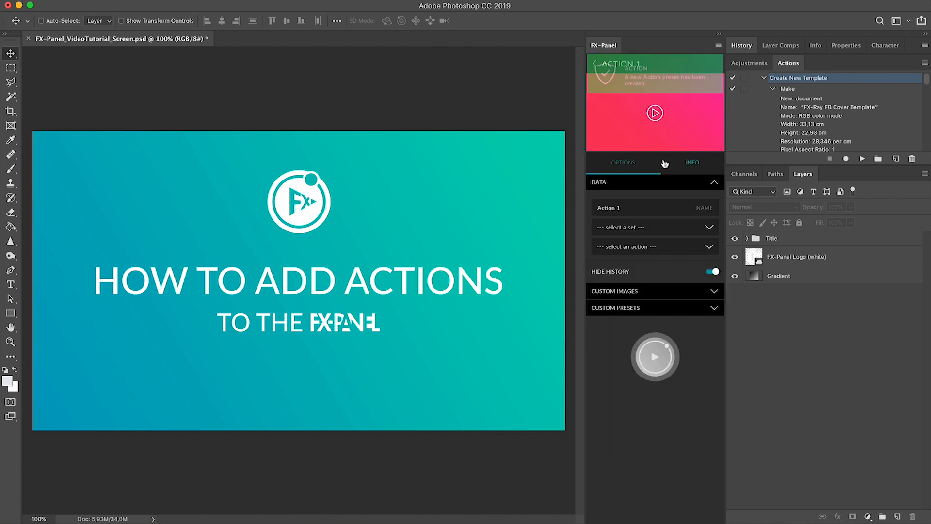
{"action": "left_click", "coordinate": [766, 78]}
{"action": "left_click", "coordinate": [760, 78]}
{"action": "left_click", "coordinate": [768, 91]}
{"action": "left_click", "coordinate": [755, 89]}
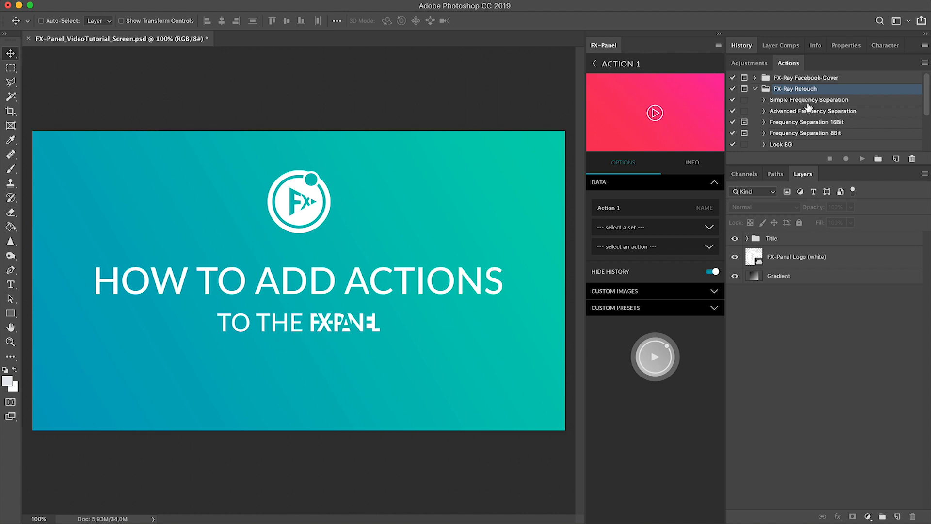
{"action": "scroll", "coordinate": [823, 114], "scroll_direction": "down", "scroll_amount": 4}
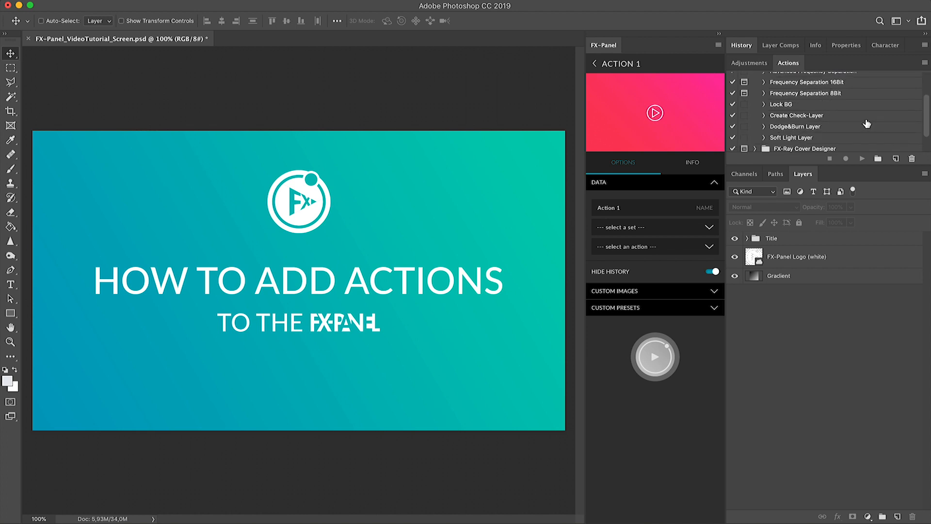
- Name the new preset FX-Ray Retouch and link it to the Advanced Frequency Separation action of the FX-Ray Retouch set
{"action": "left_click", "coordinate": [652, 207]}
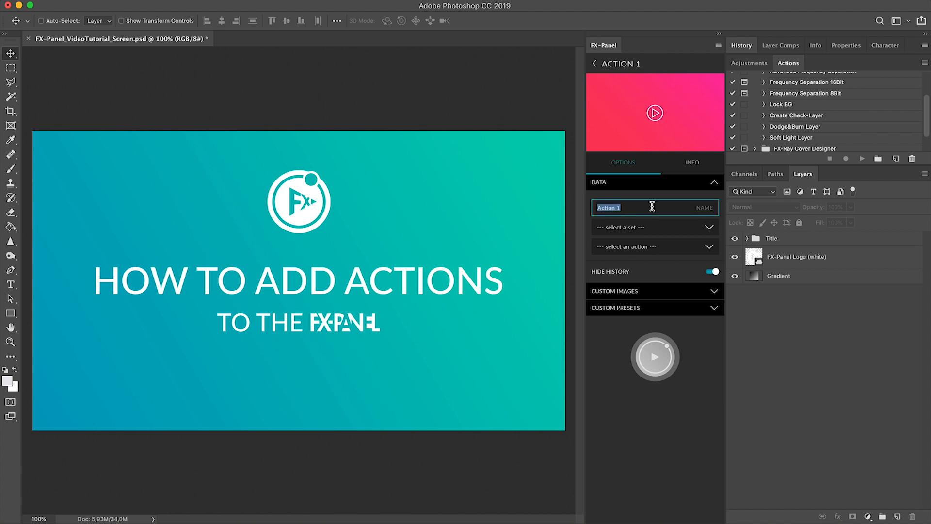
{"action": "type", "text": "FX-Ray Retouch"}
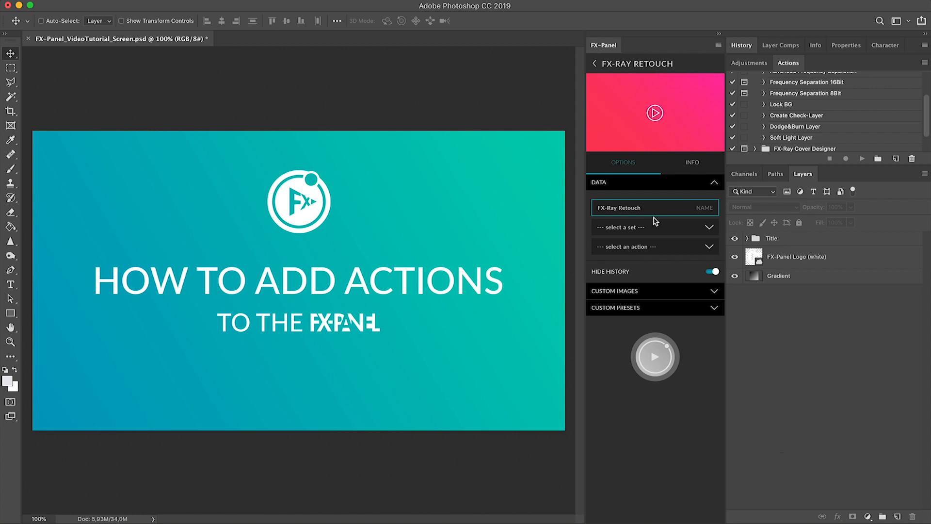
{"action": "left_click", "coordinate": [654, 225]}
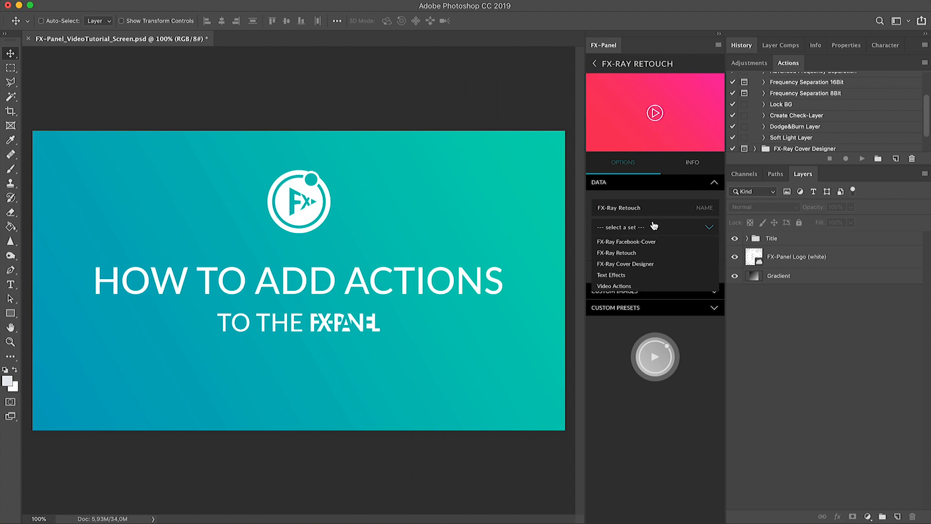
{"action": "left_click", "coordinate": [630, 257]}
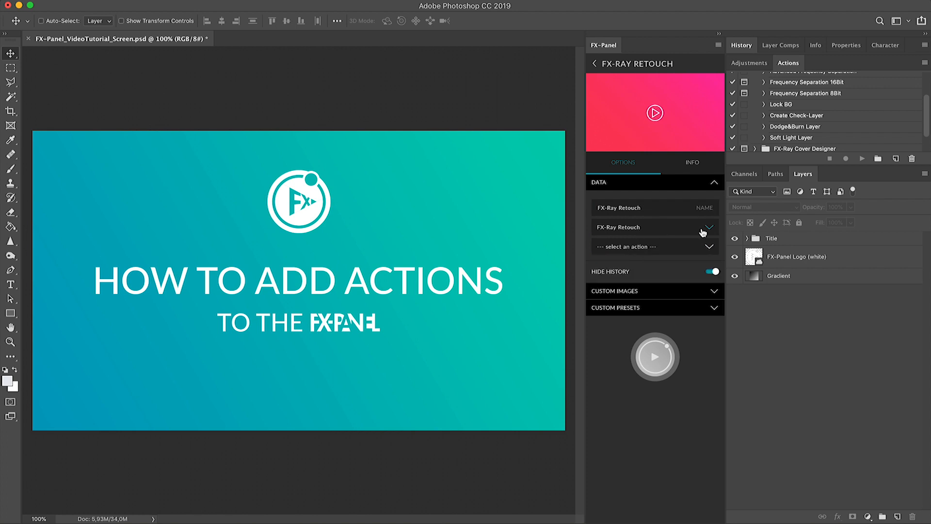
{"action": "left_click", "coordinate": [654, 247]}
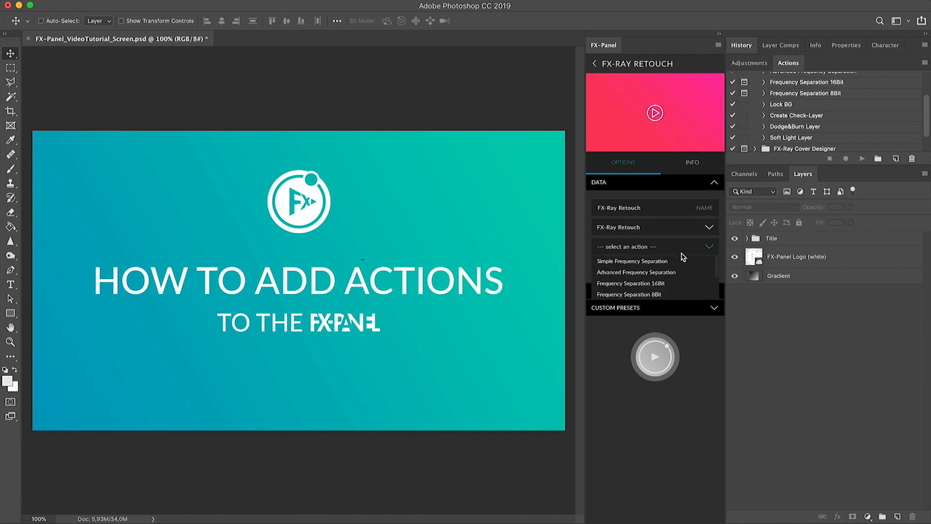
{"action": "left_click", "coordinate": [664, 274]}
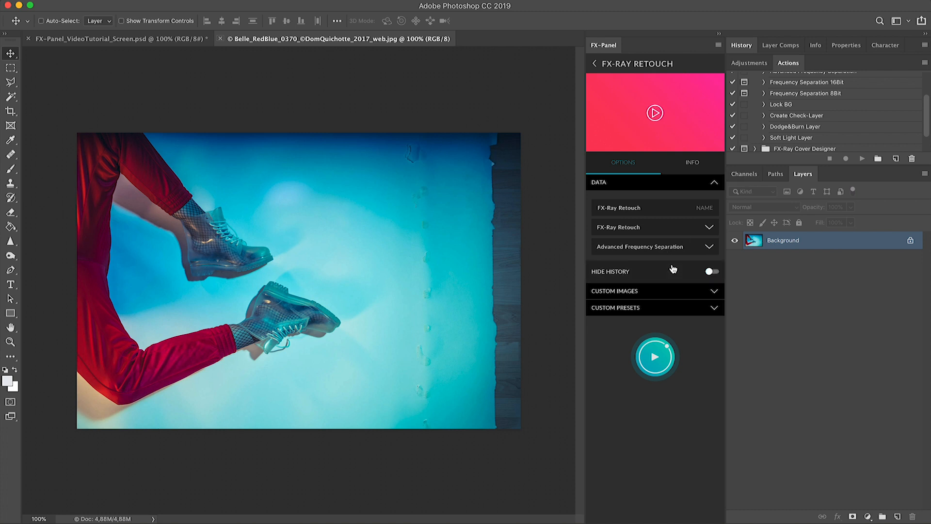
- Show the history and run the preset on the open photo with Hide History off, accepting the 14-pixel Gaussian Blur
{"action": "left_click", "coordinate": [742, 45]}
{"action": "left_click", "coordinate": [655, 357]}
{"action": "left_click_drag", "start_coordinate": [363, 239], "coordinate": [287, 187]}
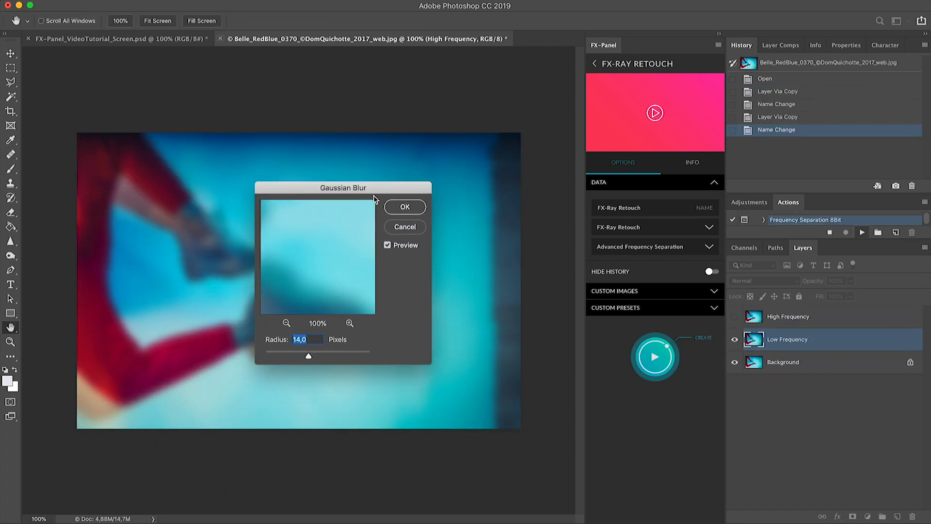
{"action": "left_click", "coordinate": [405, 206]}
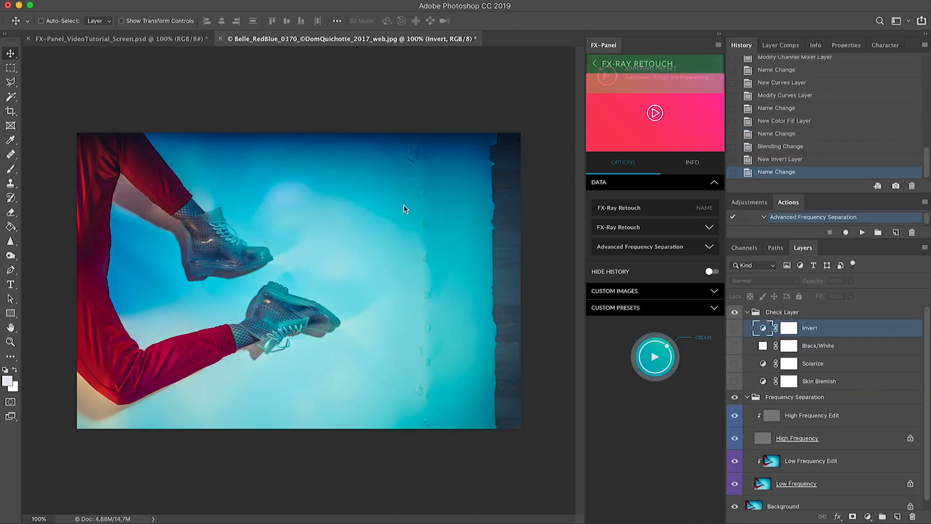
- Review the recorded history states and revert the photo to its opening snapshot
{"action": "left_click_drag", "start_coordinate": [929, 148], "coordinate": [927, 72]}
{"action": "scroll", "coordinate": [923, 67], "scroll_direction": "down", "scroll_amount": 10}
{"action": "scroll", "coordinate": [825, 116], "scroll_direction": "up", "scroll_amount": 10}
{"action": "left_click", "coordinate": [814, 68]}
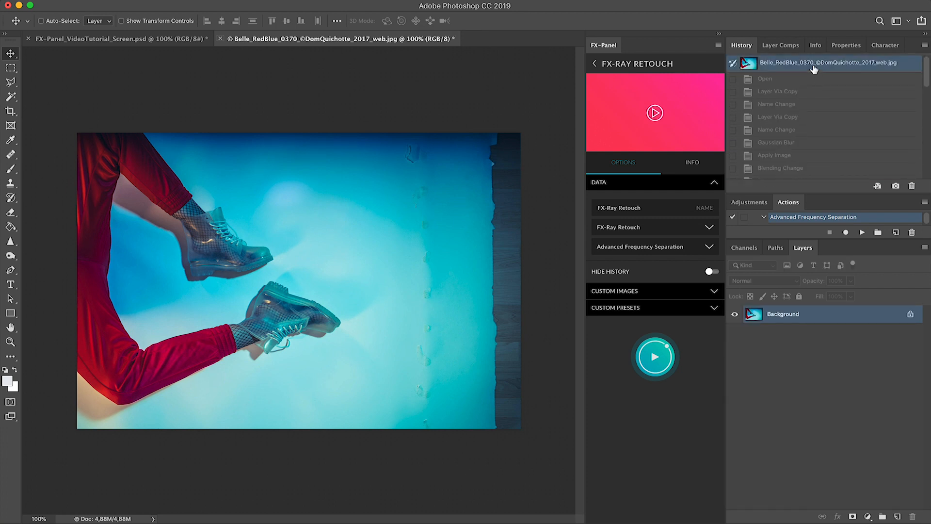
- Test the preset with Hide History turned on, accepting the 14-pixel Gaussian Blur, and revert the photo to its opening snapshot
{"action": "left_click", "coordinate": [637, 278]}
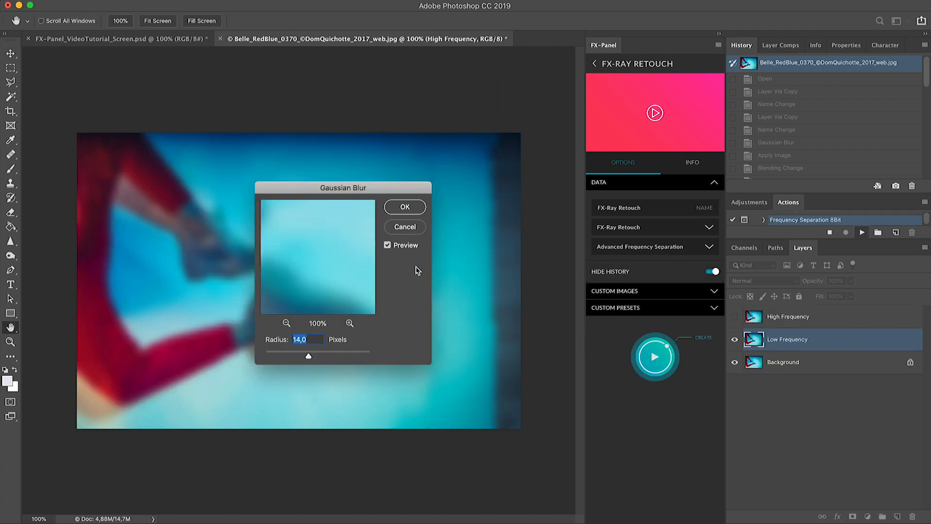
{"action": "left_click", "coordinate": [407, 207]}
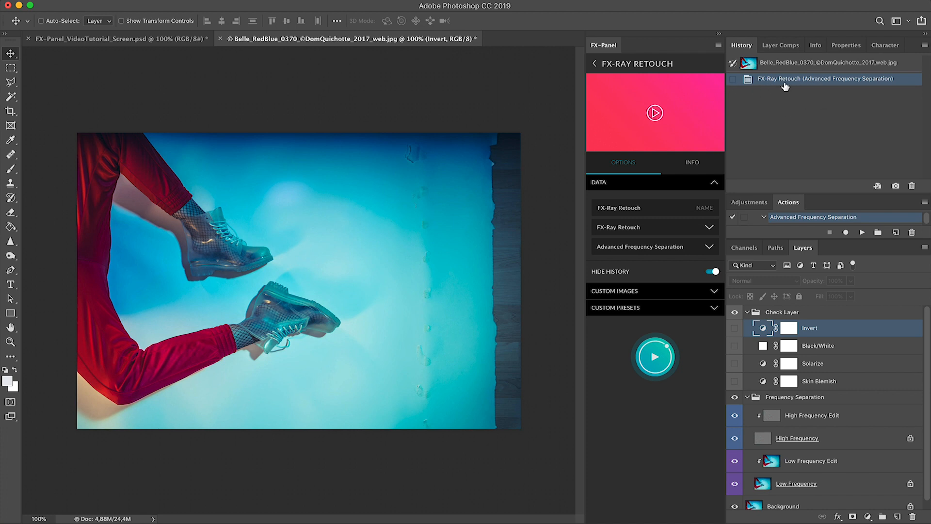
{"action": "left_click", "coordinate": [814, 71]}
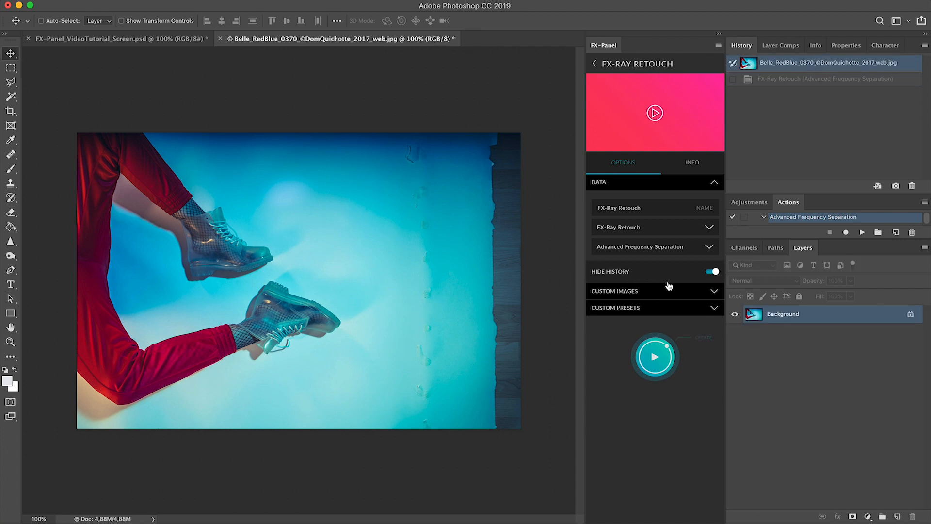
- Save the Advanced Frequency Separation and Simple Frequency Separation actions as custom presets of FX-Ray Retouch
{"action": "left_click", "coordinate": [643, 308]}
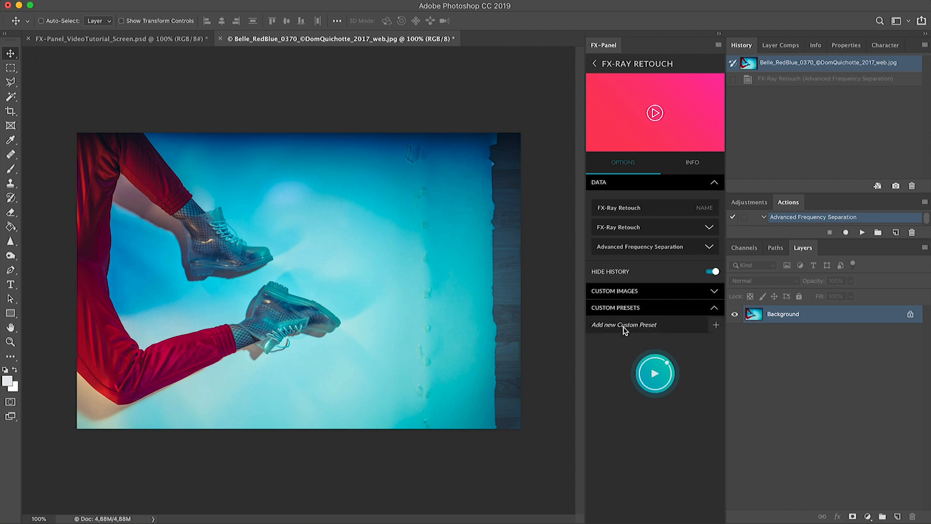
{"action": "left_click", "coordinate": [716, 326]}
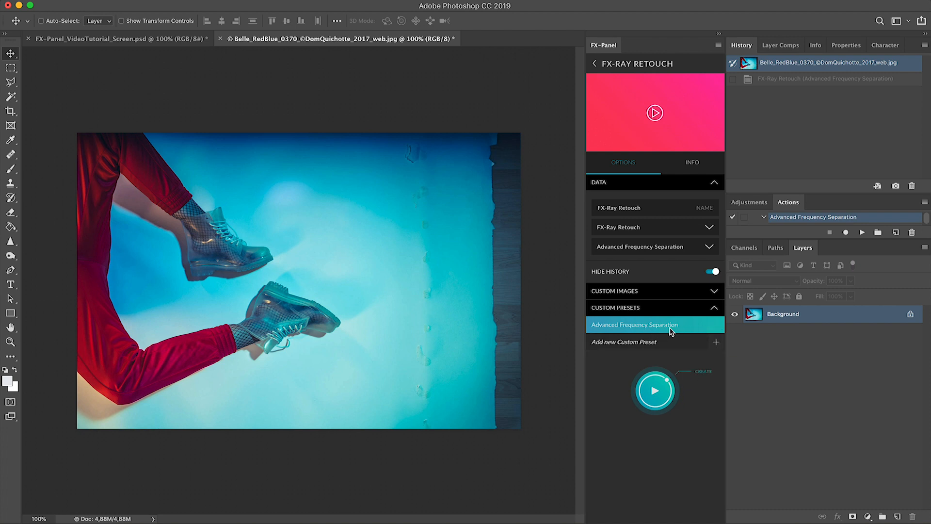
{"action": "left_click", "coordinate": [692, 247]}
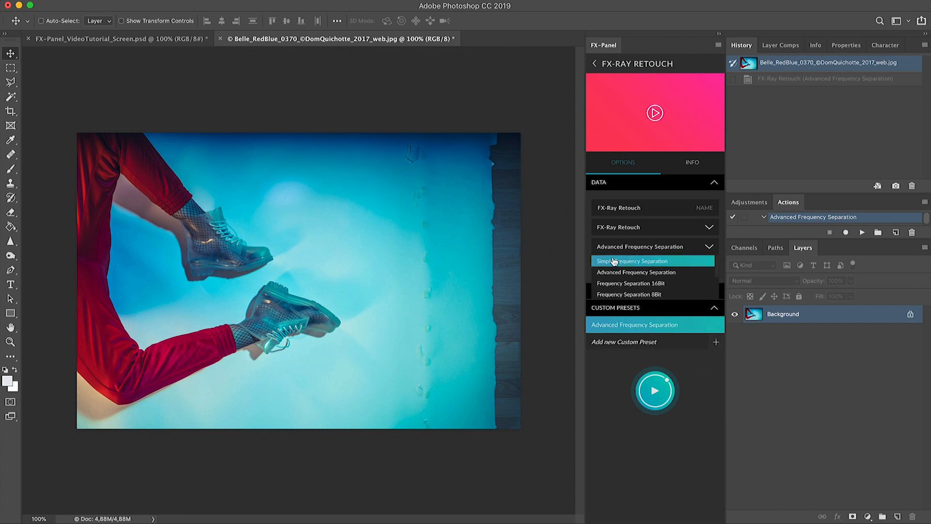
{"action": "left_click", "coordinate": [649, 262]}
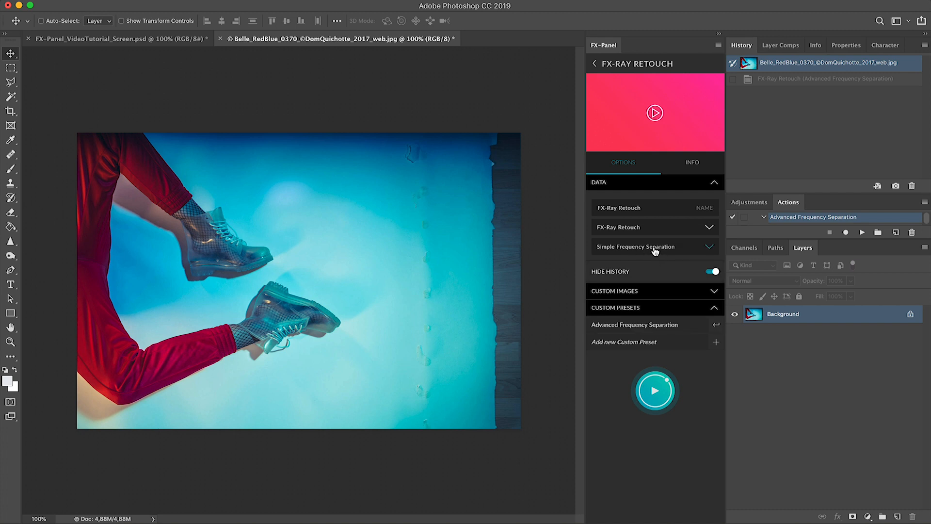
{"action": "left_click", "coordinate": [716, 343]}
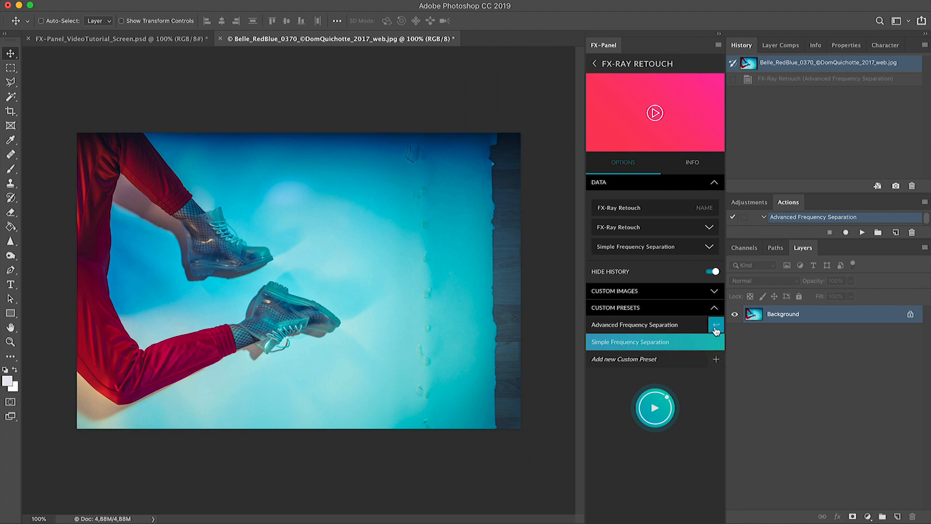
- Switch back and forth between the Advanced and Simple Frequency Separation custom presets, ending on the simple one
{"action": "left_click", "coordinate": [716, 330]}
{"action": "left_click", "coordinate": [716, 342]}
{"action": "left_click", "coordinate": [716, 326]}
{"action": "left_click", "coordinate": [716, 343]}
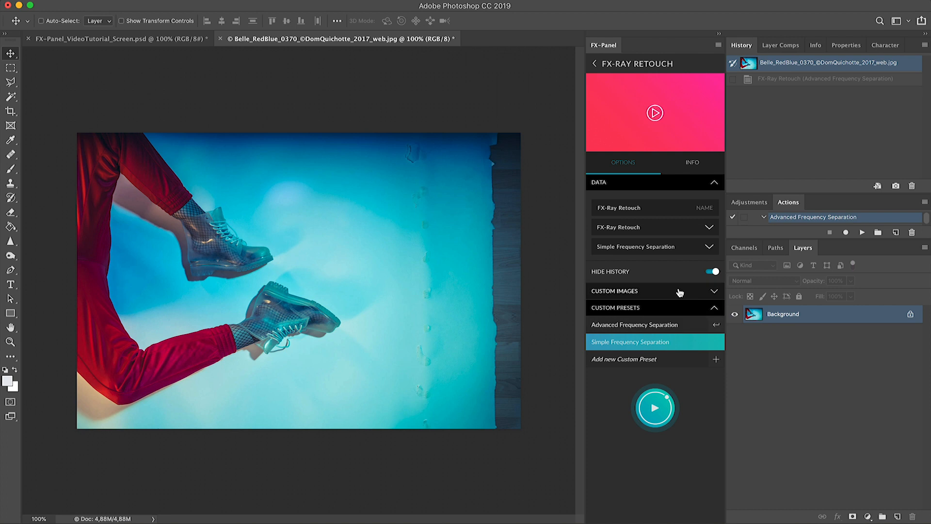
- Select the Dodge&Burn Layer action and save it as another custom preset
{"action": "left_click", "coordinate": [679, 251]}
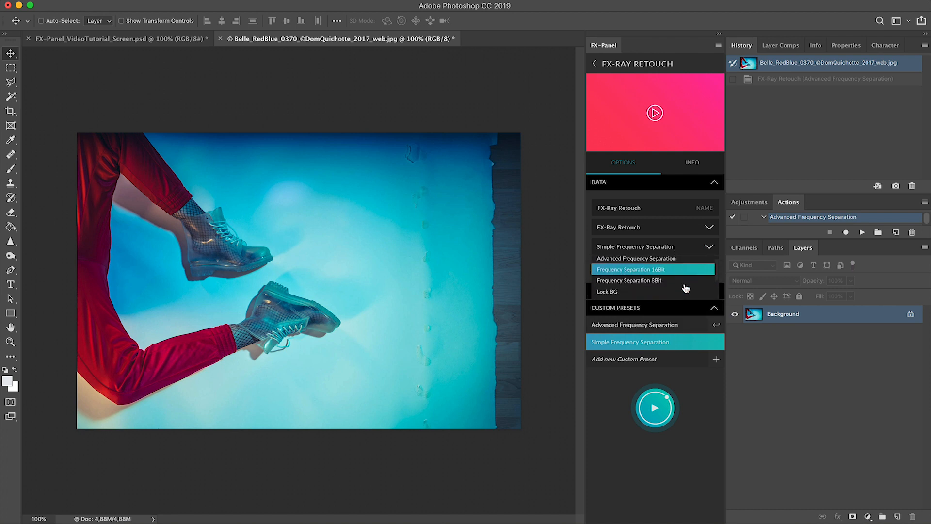
{"action": "scroll", "coordinate": [670, 291], "scroll_direction": "down", "scroll_amount": 3}
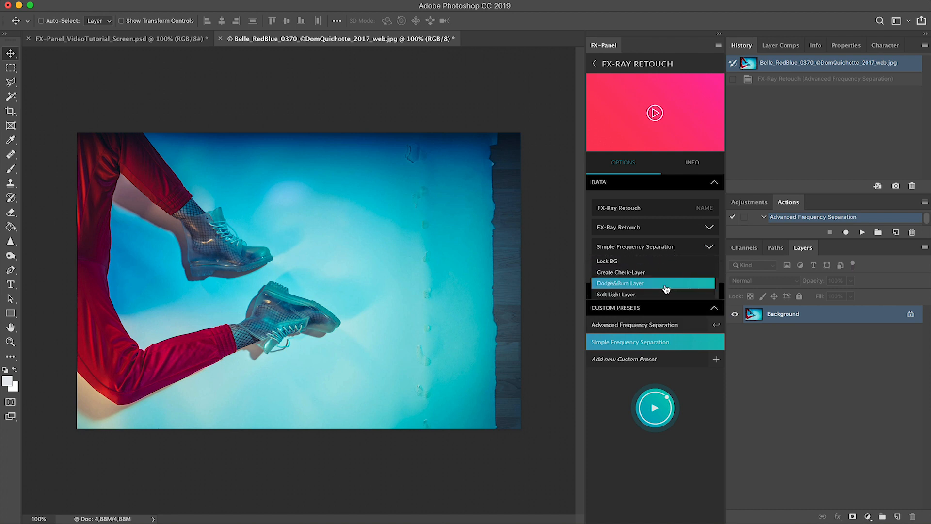
{"action": "left_click", "coordinate": [655, 288]}
{"action": "left_click", "coordinate": [716, 359]}
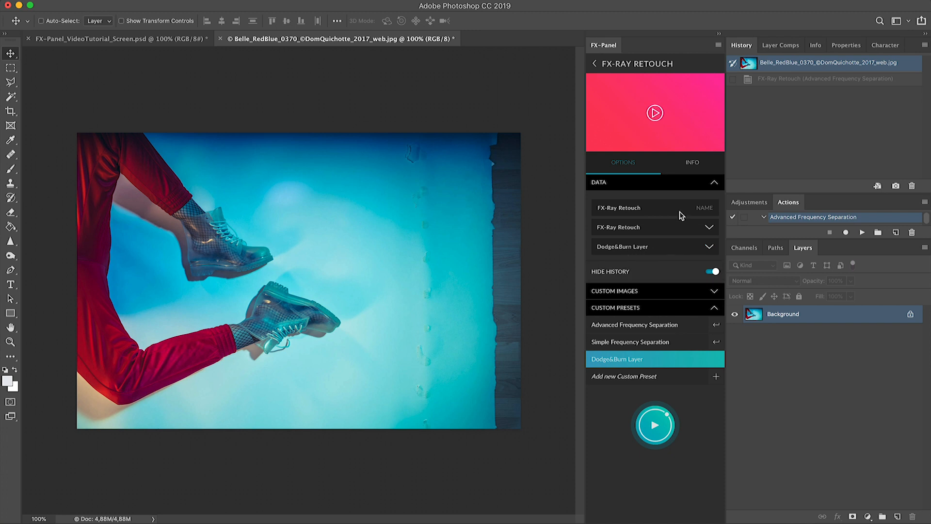
- Return to the preset list and expand the custom presets stored under FX-Ray Retouch
{"action": "left_click", "coordinate": [616, 71]}
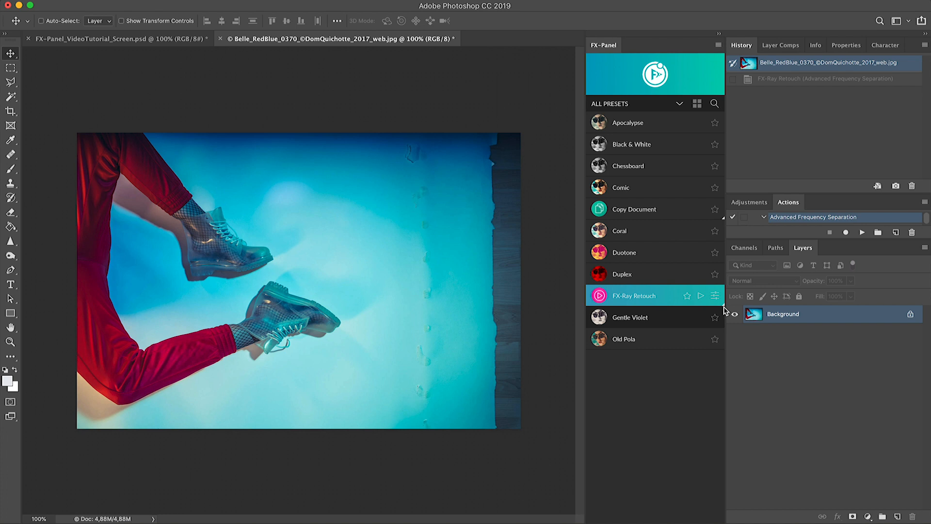
{"action": "key", "text": "ctrl"}
{"action": "left_click", "coordinate": [600, 295], "text": "ctrl"}
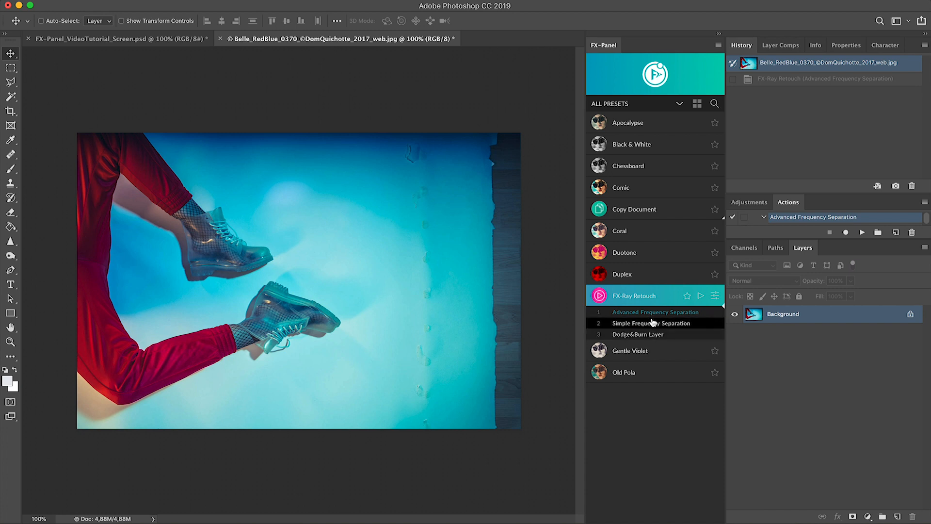
- Reopen the FX-Ray Retouch preset's settings and review its custom presets and preset information
{"action": "left_click", "coordinate": [715, 296]}
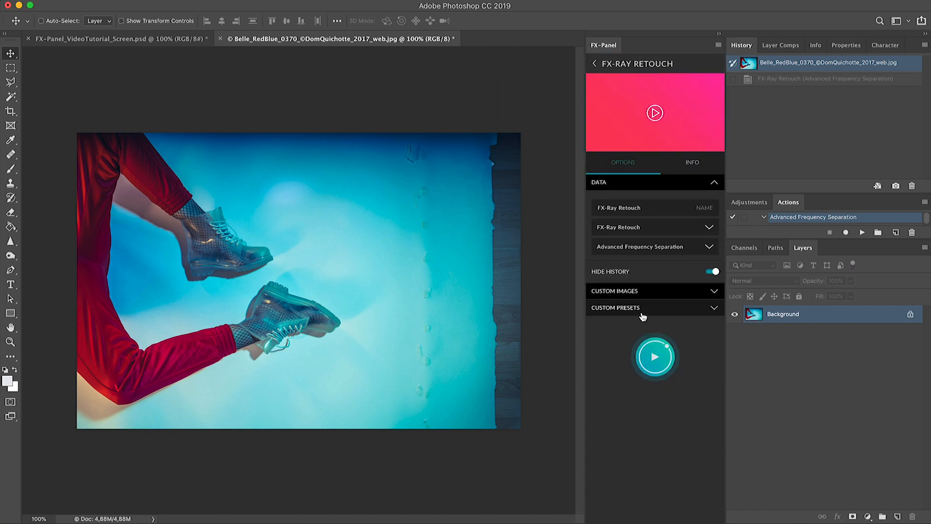
{"action": "left_click", "coordinate": [651, 307]}
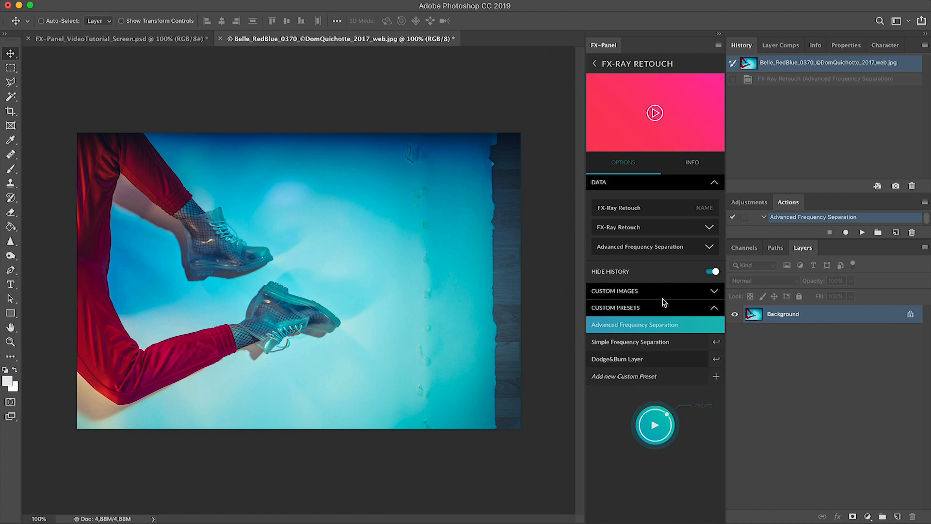
{"action": "left_click", "coordinate": [678, 173]}
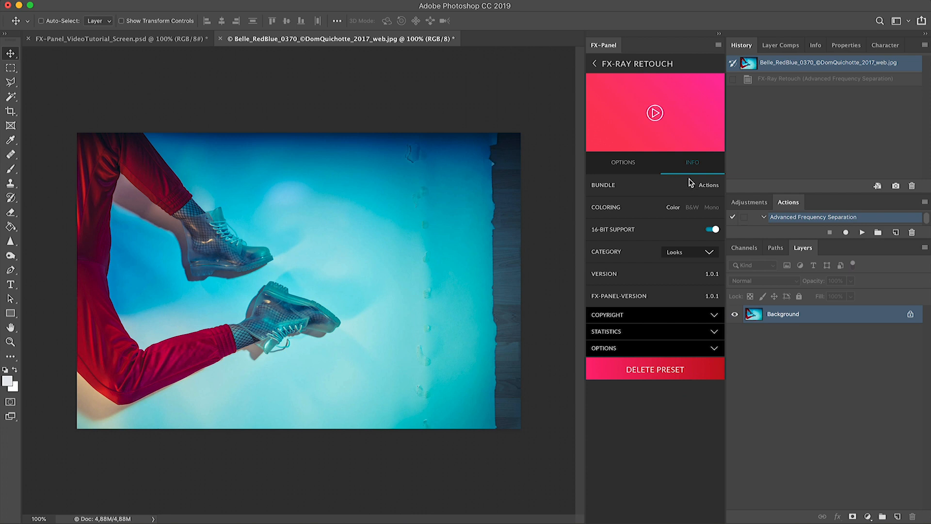
- Open the preset management and delete all added action presets
{"action": "left_click", "coordinate": [719, 45]}
{"action": "left_click", "coordinate": [750, 62]}
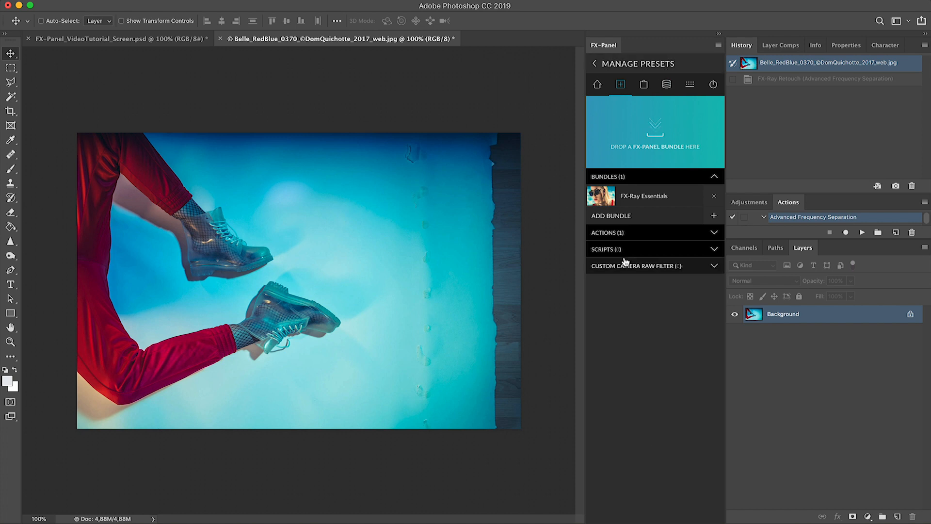
{"action": "left_click", "coordinate": [660, 233]}
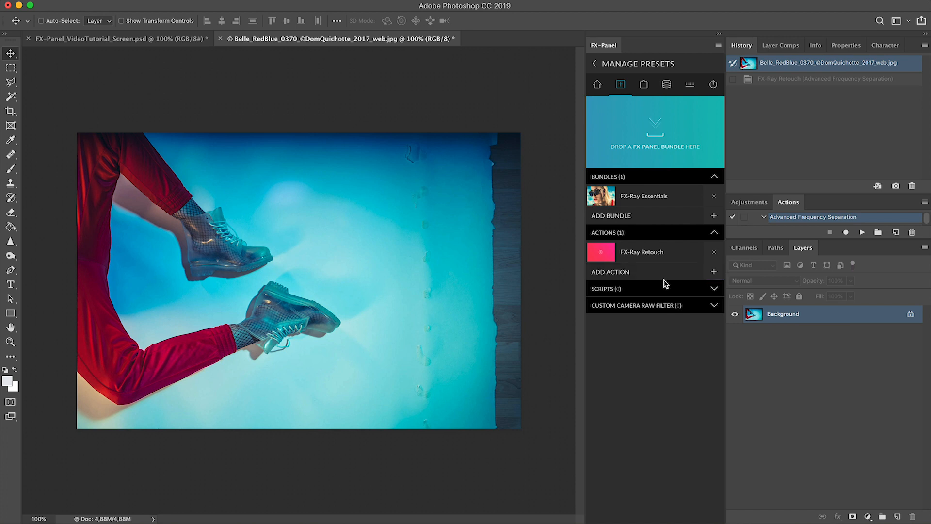
{"action": "left_click", "coordinate": [714, 273]}
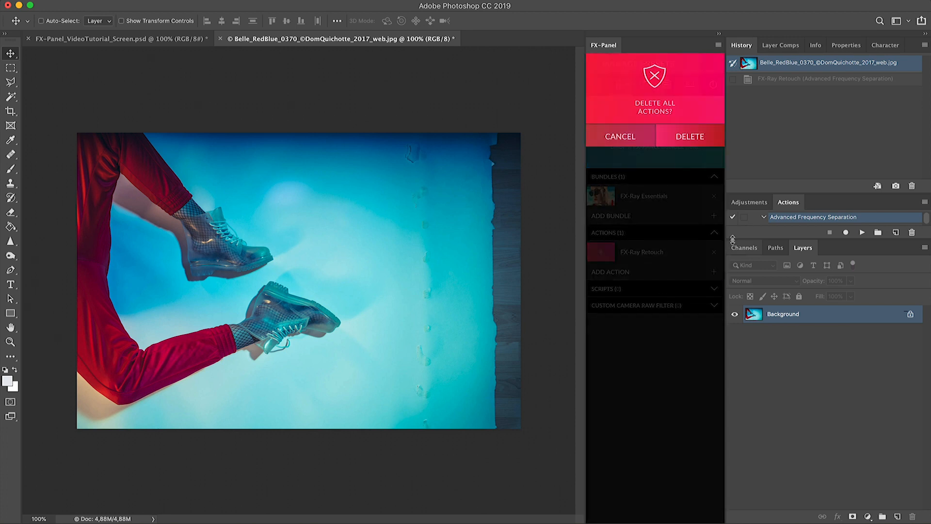
{"action": "left_click", "coordinate": [703, 147]}
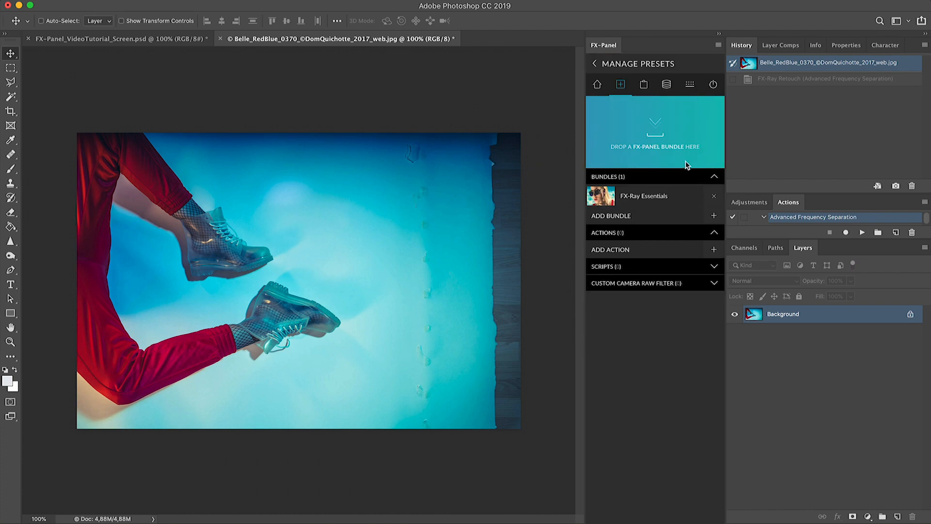